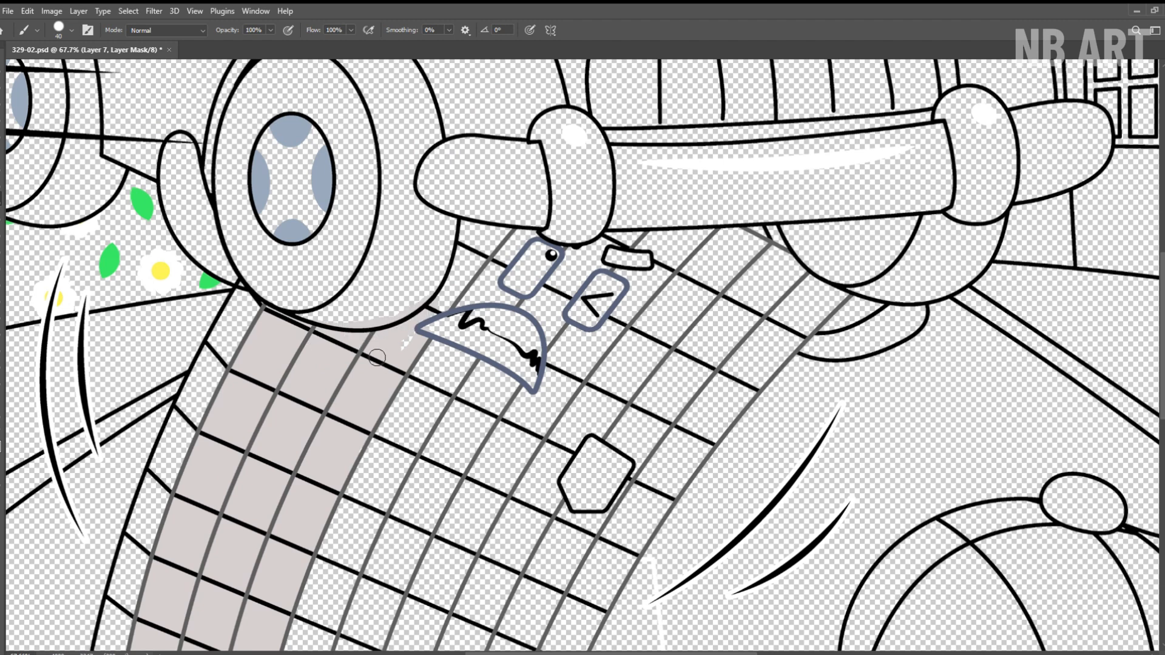
# Finish the light pinkish columns beside the front wheel and paint the block character's three middle columns mid grey.
pyautogui.moveTo(447, 303); pyautogui.dragTo(509, 224)
pyautogui.moveTo(668, 235); pyautogui.dragTo(702, 235)
pyautogui.moveTo(483, 221)
pyautogui.mouseDown()
pyautogui.moveTo(464, 226)
pyautogui.moveTo(543, 248)
pyautogui.moveTo(663, 246)
pyautogui.moveTo(509, 394)
pyautogui.moveTo(596, 257)
pyautogui.moveTo(497, 291)
pyautogui.mouseUp()
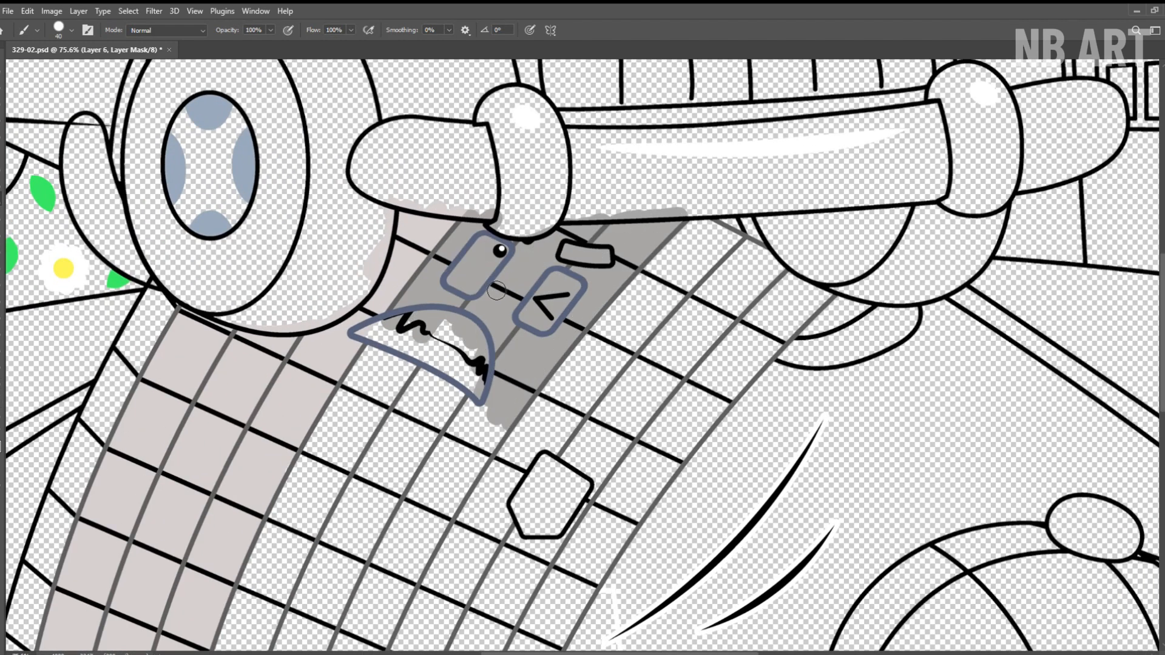
pyautogui.moveTo(495, 427)
pyautogui.mouseDown()
pyautogui.moveTo(586, 242)
pyautogui.moveTo(501, 370)
pyautogui.moveTo(389, 303)
pyautogui.moveTo(495, 168)
pyautogui.moveTo(508, 302)
pyautogui.moveTo(546, 282)
pyautogui.mouseUp()
pyautogui.moveTo(383, 353)
pyautogui.mouseDown()
pyautogui.moveTo(428, 249)
pyautogui.moveTo(343, 417)
pyautogui.moveTo(441, 542)
pyautogui.moveTo(507, 376)
pyautogui.moveTo(473, 303)
pyautogui.moveTo(388, 339)
pyautogui.moveTo(377, 511)
pyautogui.moveTo(475, 445)
pyautogui.moveTo(380, 437)
pyautogui.mouseUp()
# Paint the block character's remaining columns on the right side dark grey, up to the outlined edge.
pyautogui.hotkey('alt', ']')
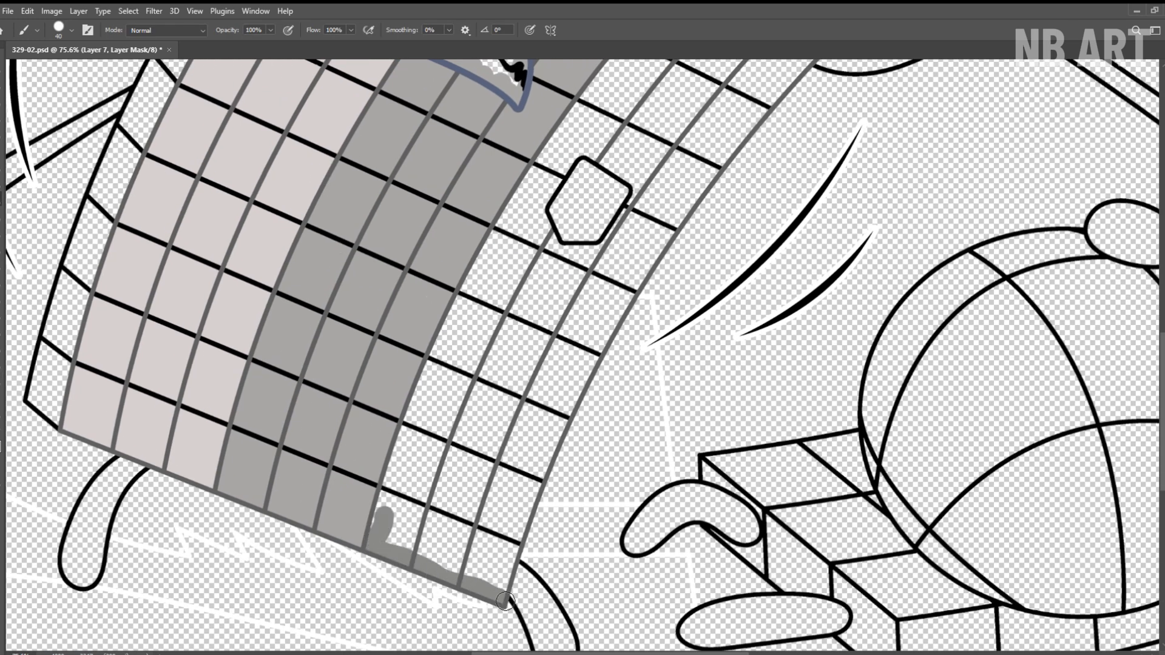
pyautogui.moveTo(505, 601)
pyautogui.mouseDown()
pyautogui.moveTo(467, 510)
pyautogui.moveTo(401, 474)
pyautogui.moveTo(473, 285)
pyautogui.moveTo(518, 444)
pyautogui.moveTo(596, 353)
pyautogui.moveTo(465, 536)
pyautogui.moveTo(544, 401)
pyautogui.mouseUp()
pyautogui.moveTo(544, 401)
pyautogui.mouseDown()
pyautogui.moveTo(421, 455)
pyautogui.moveTo(375, 419)
pyautogui.moveTo(467, 358)
pyautogui.moveTo(596, 303)
pyautogui.moveTo(728, 205)
pyautogui.moveTo(607, 297)
pyautogui.mouseUp()
pyautogui.moveTo(604, 292)
pyautogui.mouseDown()
pyautogui.moveTo(494, 426)
pyautogui.moveTo(401, 370)
pyautogui.moveTo(364, 389)
pyautogui.moveTo(546, 267)
pyautogui.moveTo(487, 403)
pyautogui.moveTo(435, 338)
pyautogui.mouseUp()
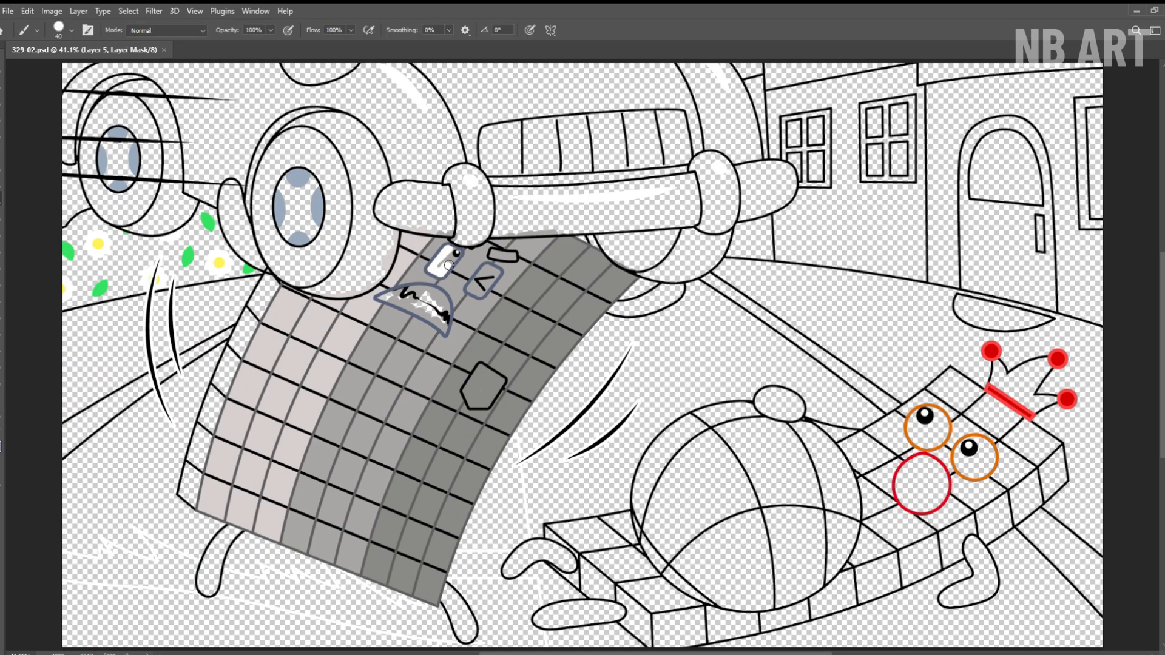
# Paint the grey block character's two rectangular eyes and its curved mouth white.
pyautogui.scroll(5, 438, 264)
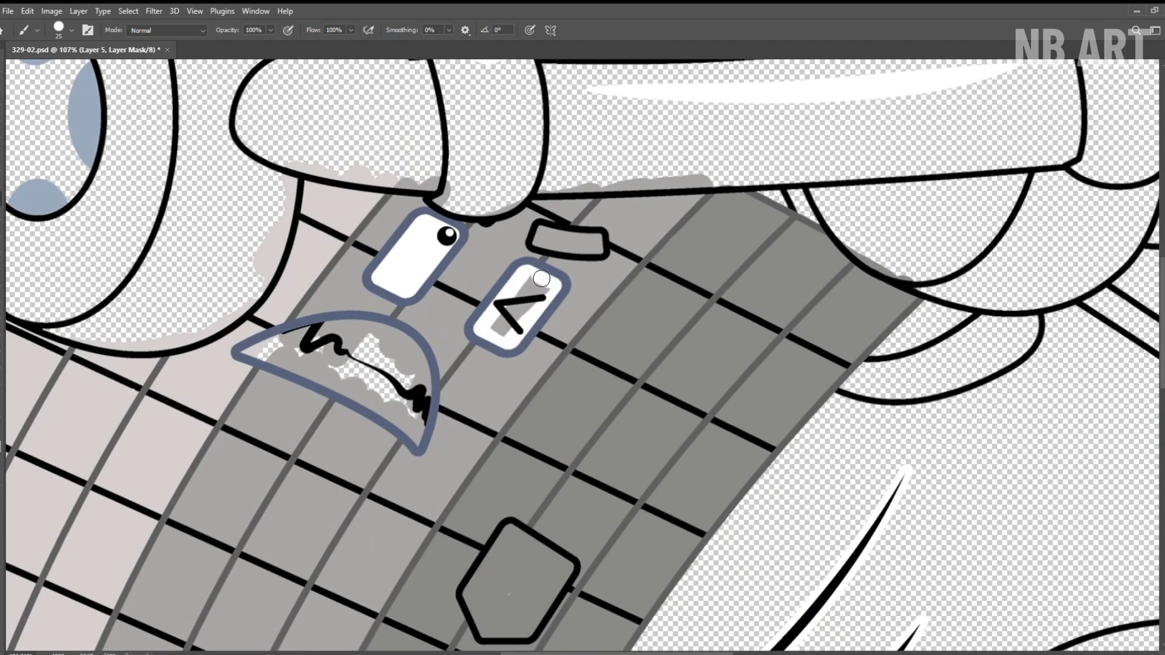
pyautogui.moveTo(541, 278); pyautogui.dragTo(500, 330)
pyautogui.scroll(-2, 537, 282)
pyautogui.scroll(2, 321, 340)
pyautogui.moveTo(297, 338); pyautogui.dragTo(439, 321)
pyautogui.moveTo(457, 420)
pyautogui.mouseDown()
pyautogui.moveTo(309, 345)
pyautogui.moveTo(366, 331)
pyautogui.moveTo(471, 369)
pyautogui.mouseUp()
pyautogui.moveTo(369, 318); pyautogui.dragTo(337, 317)
# Color the grey block character's eyebrow slate blue and its pentagonal patch pinkish grey.
pyautogui.moveTo(551, 230); pyautogui.dragTo(586, 232)
pyautogui.moveTo(509, 254)
pyautogui.mouseDown()
pyautogui.moveTo(558, 264)
pyautogui.moveTo(528, 256)
pyautogui.mouseUp()
pyautogui.moveTo(516, 546)
pyautogui.mouseDown()
pyautogui.moveTo(494, 268)
pyautogui.moveTo(432, 399)
pyautogui.moveTo(468, 383)
pyautogui.moveTo(490, 340)
pyautogui.mouseUp()
pyautogui.moveTo(490, 352); pyautogui.dragTo(448, 352)
pyautogui.moveTo(861, 144); pyautogui.dragTo(898, 146)
pyautogui.moveTo(638, 244)
pyautogui.mouseDown()
pyautogui.moveTo(752, 203)
pyautogui.moveTo(776, 236)
pyautogui.moveTo(615, 268)
pyautogui.moveTo(709, 249)
pyautogui.moveTo(792, 196)
pyautogui.mouseUp()
pyautogui.moveTo(787, 153); pyautogui.dragTo(716, 158)
pyautogui.moveTo(563, 554); pyautogui.dragTo(604, 554)
pyautogui.moveTo(516, 422)
pyautogui.mouseDown()
pyautogui.moveTo(513, 464)
pyautogui.moveTo(557, 537)
pyautogui.mouseUp()
# Paint the grey block character's arms and legs dark slate grey and save the drawing.
pyautogui.moveTo(593, 416); pyautogui.dragTo(1009, 452)
pyautogui.moveTo(435, 320)
pyautogui.mouseDown()
pyautogui.moveTo(384, 379)
pyautogui.moveTo(425, 361)
pyautogui.moveTo(378, 463)
pyautogui.mouseUp()
pyautogui.moveTo(421, 413); pyautogui.dragTo(389, 412)
pyautogui.moveTo(419, 243); pyautogui.dragTo(394, 543)
pyautogui.moveTo(410, 255)
pyautogui.mouseDown()
pyautogui.moveTo(435, 255)
pyautogui.moveTo(381, 310)
pyautogui.mouseUp()
pyautogui.moveTo(443, 357)
pyautogui.mouseDown()
pyautogui.moveTo(408, 340)
pyautogui.moveTo(431, 377)
pyautogui.mouseUp()
pyautogui.hotkey('ctrl', 'e')
pyautogui.moveTo(454, 330); pyautogui.dragTo(405, 328)
pyautogui.moveTo(406, 328); pyautogui.dragTo(204, 244)
pyautogui.click(190, 26)
pyautogui.hotkey('ctrl', 's')
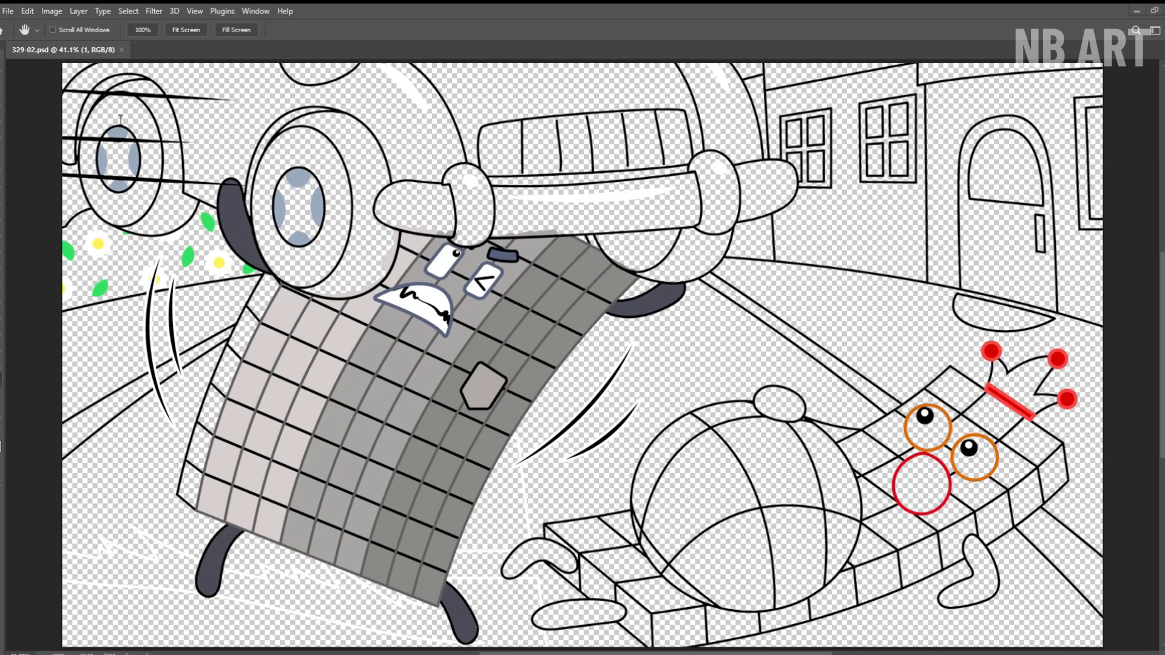
# Paint the block character's narrow left side face grey and darken the small gap between the bumper and the right wheel.
pyautogui.press('b')
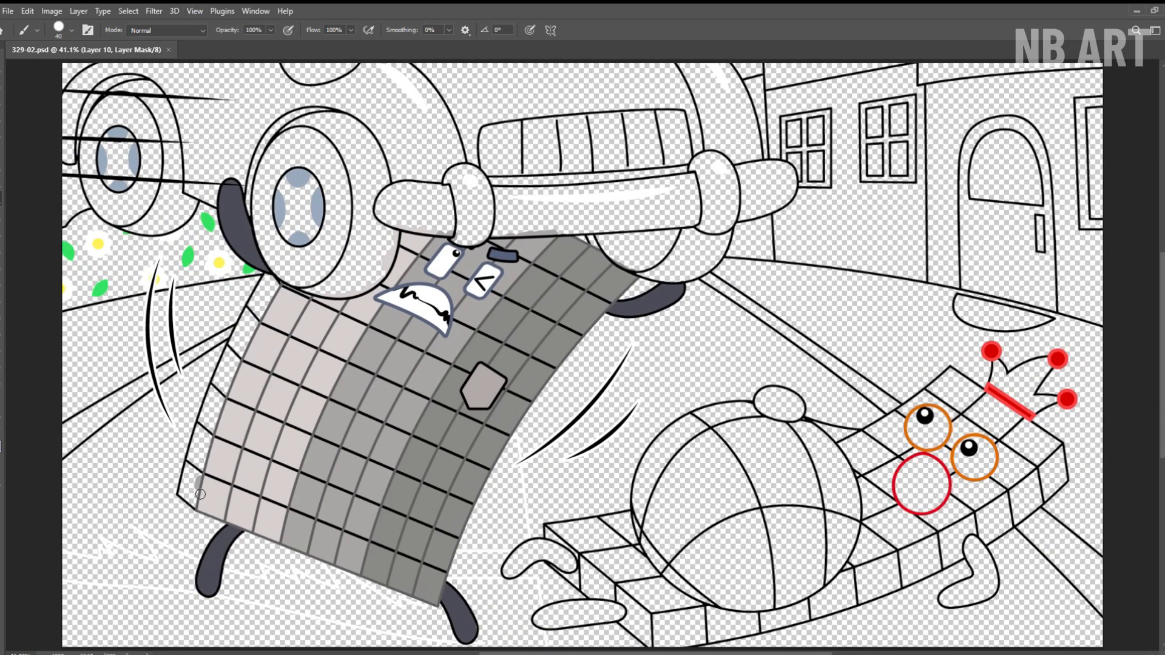
pyautogui.moveTo(196, 502)
pyautogui.mouseDown()
pyautogui.moveTo(206, 421)
pyautogui.moveTo(241, 347)
pyautogui.mouseUp()
pyautogui.moveTo(182, 489); pyautogui.dragTo(246, 432)
pyautogui.moveTo(197, 514)
pyautogui.mouseDown()
pyautogui.moveTo(186, 501)
pyautogui.moveTo(259, 257)
pyautogui.moveTo(304, 156)
pyautogui.mouseUp()
pyautogui.moveTo(331, 140)
pyautogui.mouseDown()
pyautogui.moveTo(213, 384)
pyautogui.moveTo(240, 319)
pyautogui.mouseUp()
pyautogui.moveTo(482, 266); pyautogui.dragTo(177, 297)
pyautogui.moveTo(509, 269); pyautogui.dragTo(559, 295)
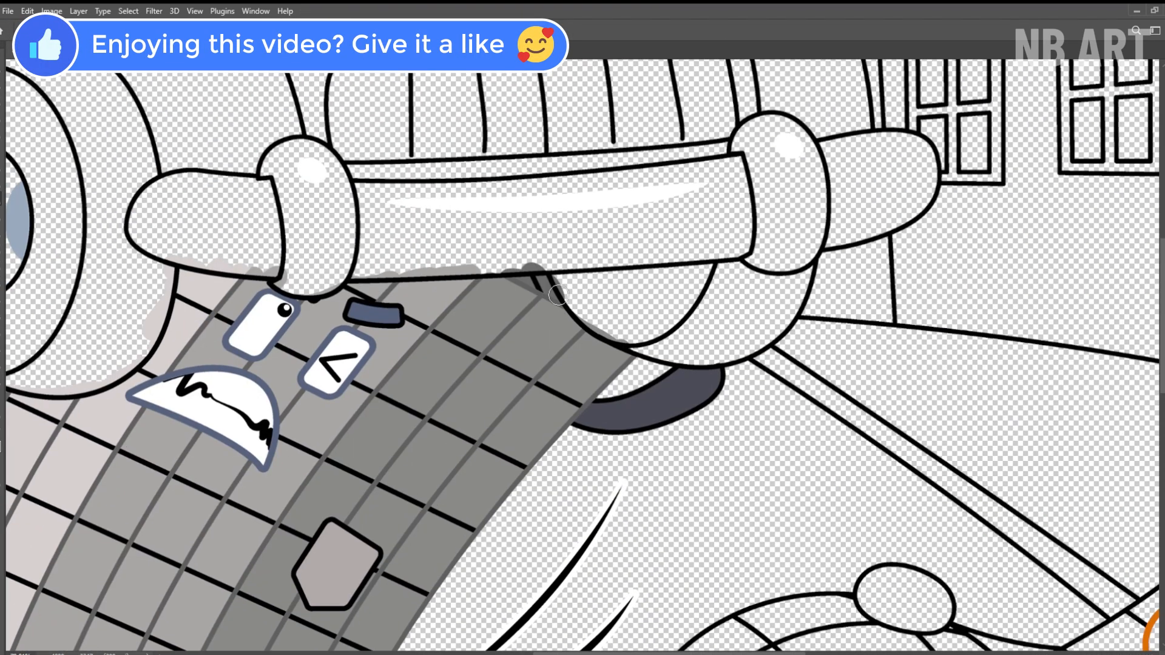
# Fill the jagged strip on the ground beneath the grey block character with light yellow and save the drawing.
pyautogui.scroll(-1, 559, 295)
pyautogui.moveTo(425, 607)
pyautogui.mouseDown()
pyautogui.moveTo(684, 291)
pyautogui.moveTo(680, 280)
pyautogui.mouseUp()
pyautogui.moveTo(643, 402); pyautogui.dragTo(661, 426)
pyautogui.moveTo(738, 452)
pyautogui.mouseDown()
pyautogui.moveTo(506, 422)
pyautogui.moveTo(632, 426)
pyautogui.moveTo(639, 401)
pyautogui.moveTo(557, 410)
pyautogui.mouseUp()
pyautogui.moveTo(424, 342)
pyautogui.mouseDown()
pyautogui.moveTo(431, 385)
pyautogui.moveTo(496, 393)
pyautogui.mouseUp()
pyautogui.moveTo(256, 339); pyautogui.dragTo(504, 380)
pyautogui.moveTo(625, 397); pyautogui.dragTo(647, 439)
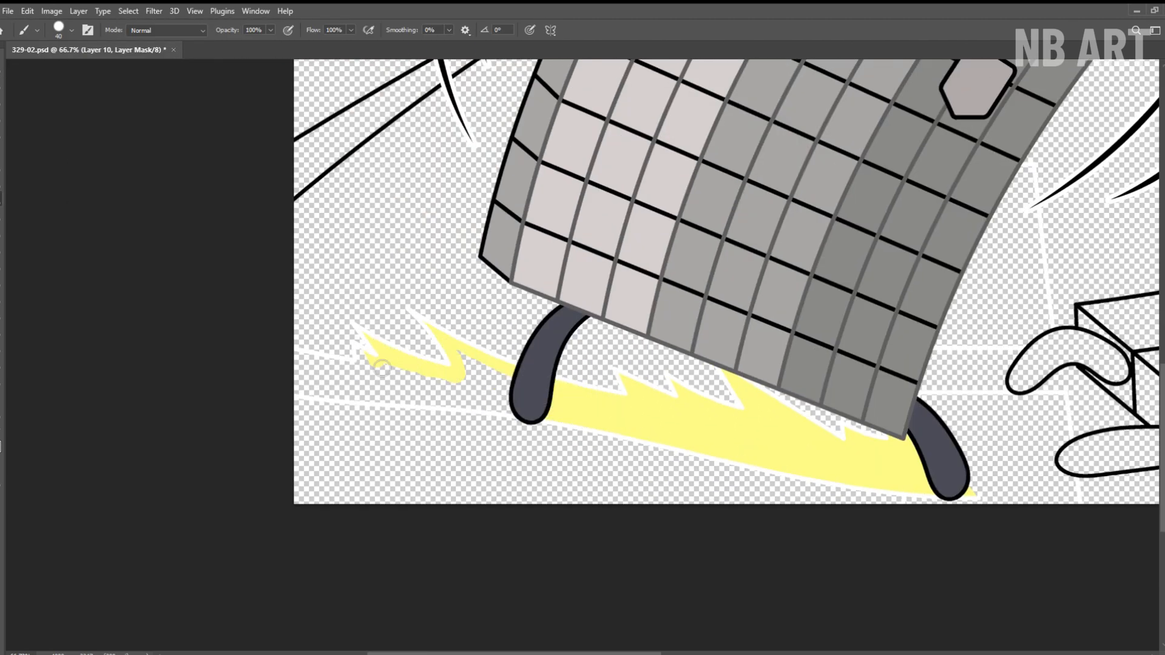
pyautogui.moveTo(382, 367); pyautogui.dragTo(455, 408)
pyautogui.hotkey('ctrl', 's')
pyautogui.hotkey('ctrl', '0')
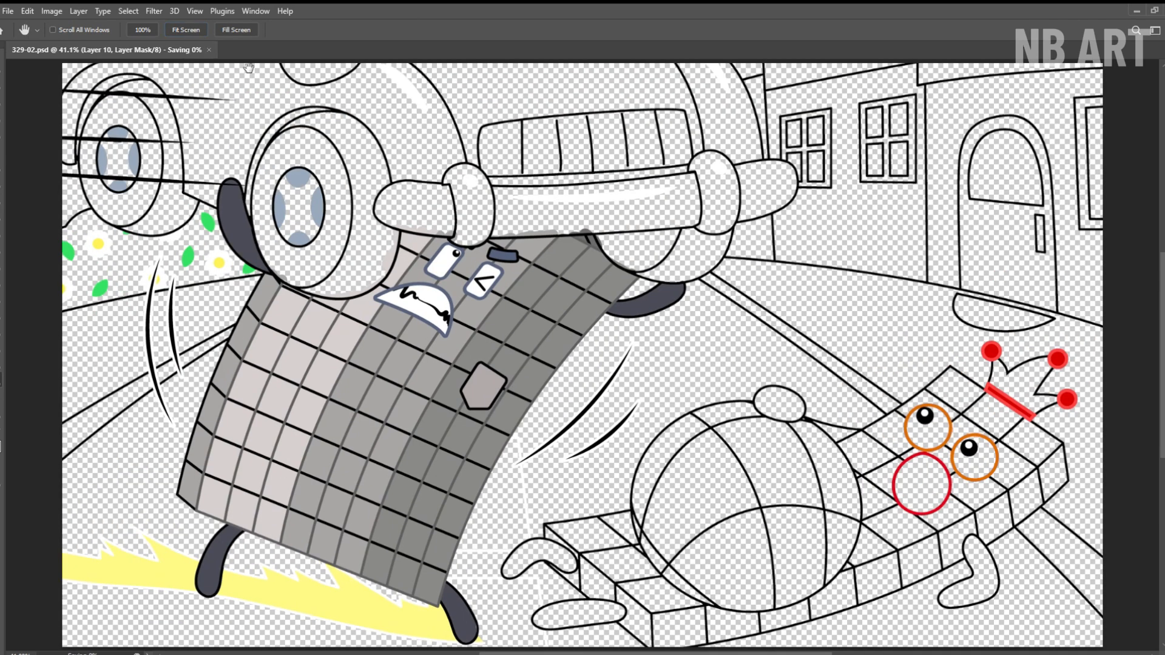
# Roughly cover the lying character's round ball and tiled top face with pale yellow.
pyautogui.press('b')
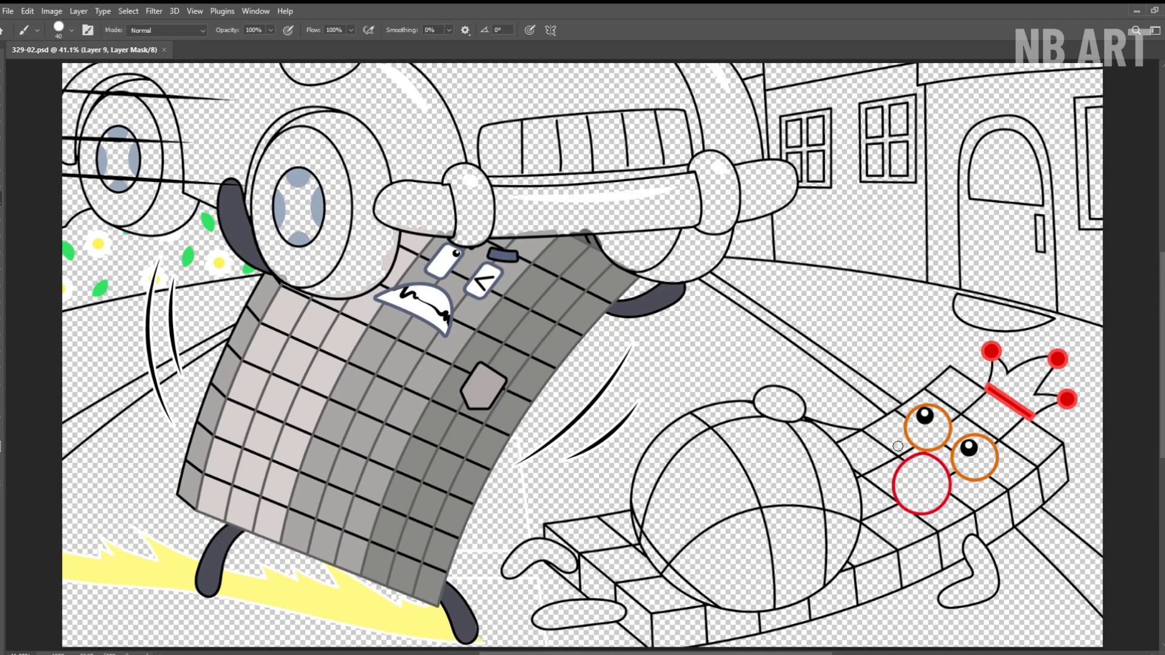
pyautogui.moveTo(957, 395)
pyautogui.mouseDown()
pyautogui.moveTo(913, 459)
pyautogui.moveTo(1008, 431)
pyautogui.moveTo(1032, 448)
pyautogui.moveTo(988, 486)
pyautogui.moveTo(825, 556)
pyautogui.moveTo(883, 501)
pyautogui.moveTo(825, 499)
pyautogui.moveTo(872, 452)
pyautogui.moveTo(794, 440)
pyautogui.moveTo(671, 463)
pyautogui.moveTo(761, 451)
pyautogui.moveTo(796, 460)
pyautogui.moveTo(829, 485)
pyautogui.moveTo(809, 524)
pyautogui.moveTo(815, 559)
pyautogui.mouseUp()
pyautogui.moveTo(699, 540); pyautogui.dragTo(683, 471)
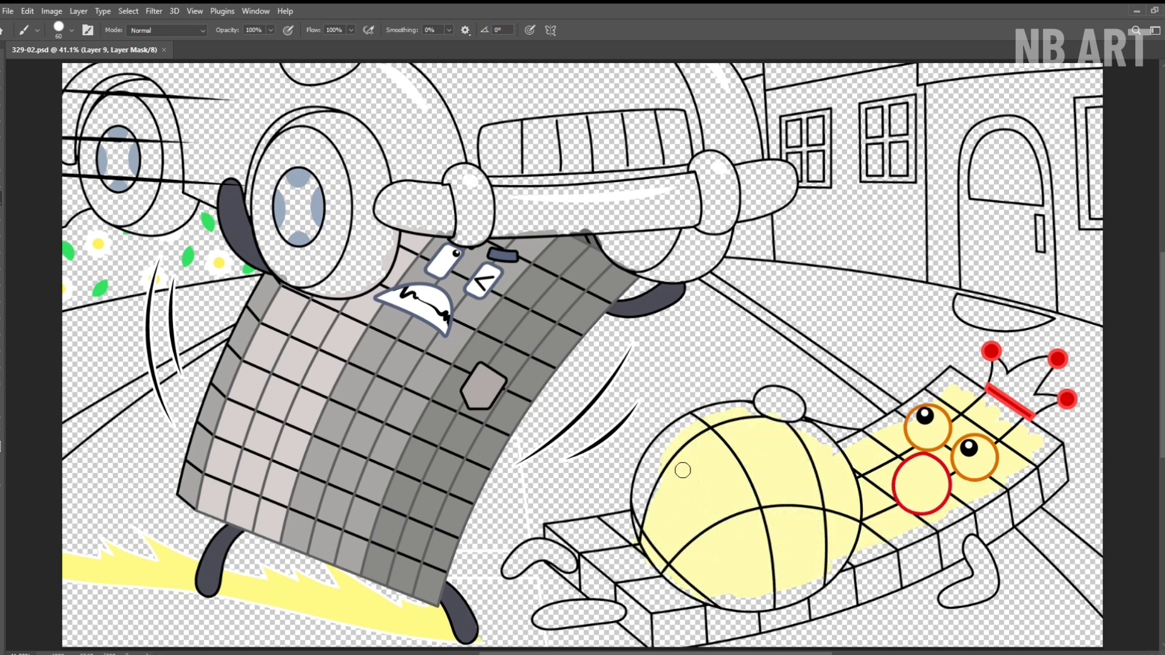
pyautogui.moveTo(677, 600); pyautogui.dragTo(695, 592)
pyautogui.moveTo(740, 606)
pyautogui.mouseDown()
pyautogui.moveTo(816, 520)
pyautogui.moveTo(660, 431)
pyautogui.mouseUp()
# Reduce the brush size to 40 and fill the ball's unpainted left and upper edges with pale yellow.
pyautogui.press('[')
pyautogui.press('[')
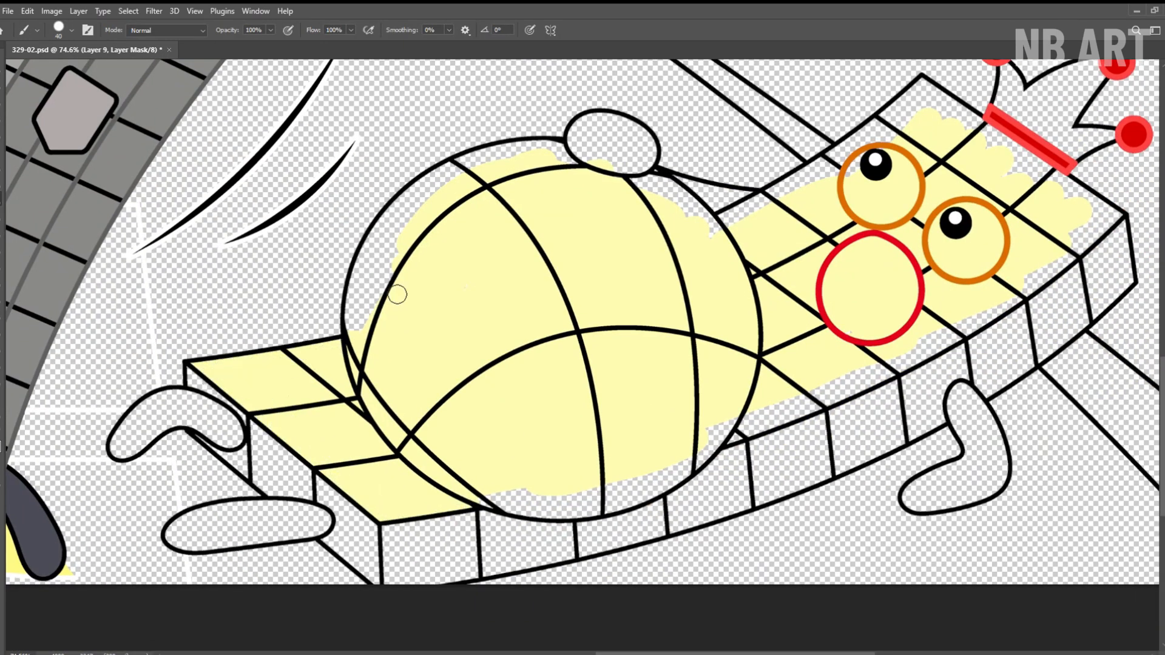
pyautogui.moveTo(412, 225); pyautogui.dragTo(365, 318)
pyautogui.moveTo(648, 174); pyautogui.dragTo(374, 247)
pyautogui.moveTo(375, 247); pyautogui.dragTo(406, 265)
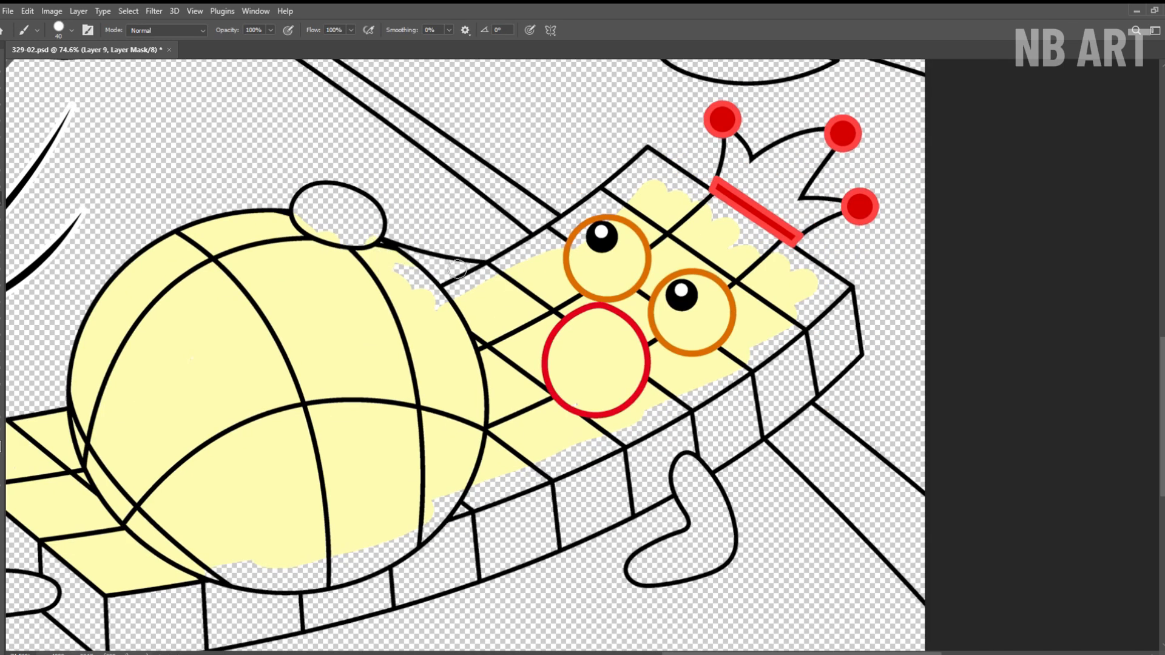
# Fill the remaining gaps in the lying character's head, body edges and lower ball with pale yellow.
pyautogui.moveTo(465, 292); pyautogui.dragTo(644, 190)
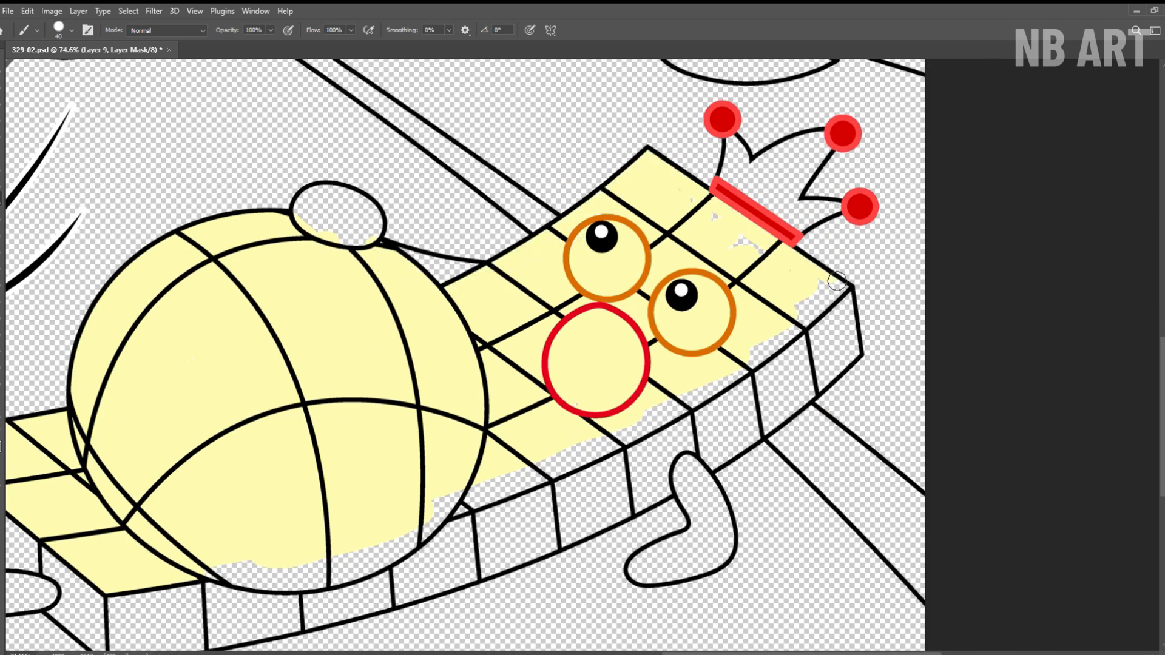
pyautogui.moveTo(788, 277); pyautogui.dragTo(718, 224)
pyautogui.moveTo(669, 348); pyautogui.dragTo(734, 248)
pyautogui.moveTo(910, 185)
pyautogui.mouseDown()
pyautogui.moveTo(769, 304)
pyautogui.moveTo(533, 412)
pyautogui.mouseUp()
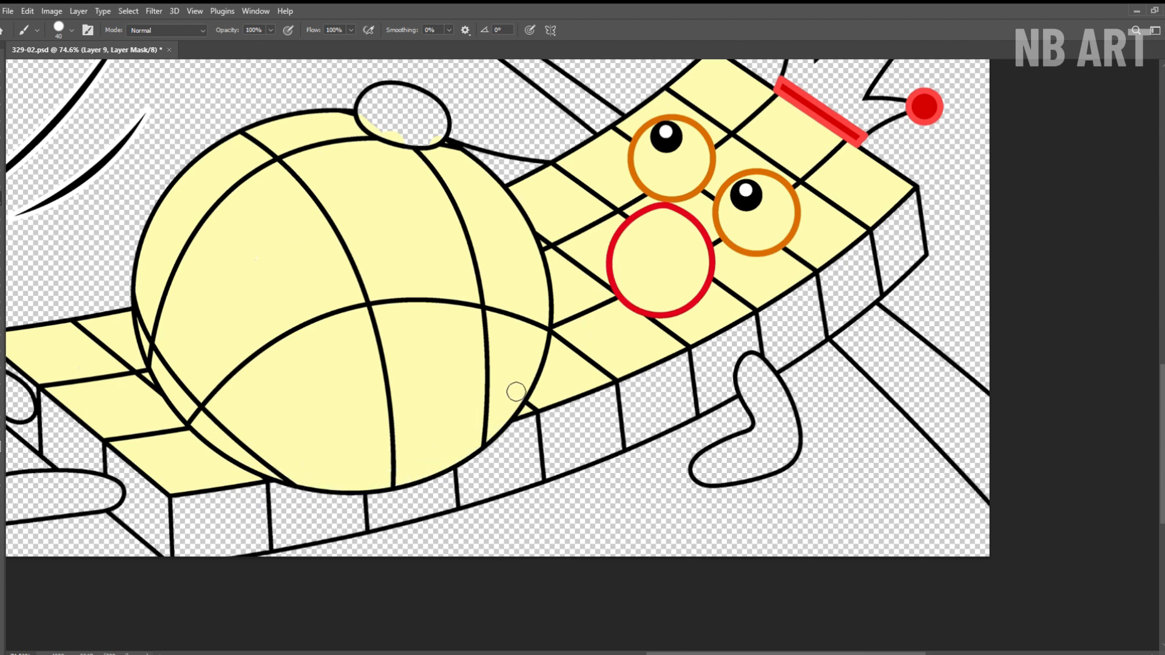
pyautogui.press('h')
pyautogui.click(195, 29)
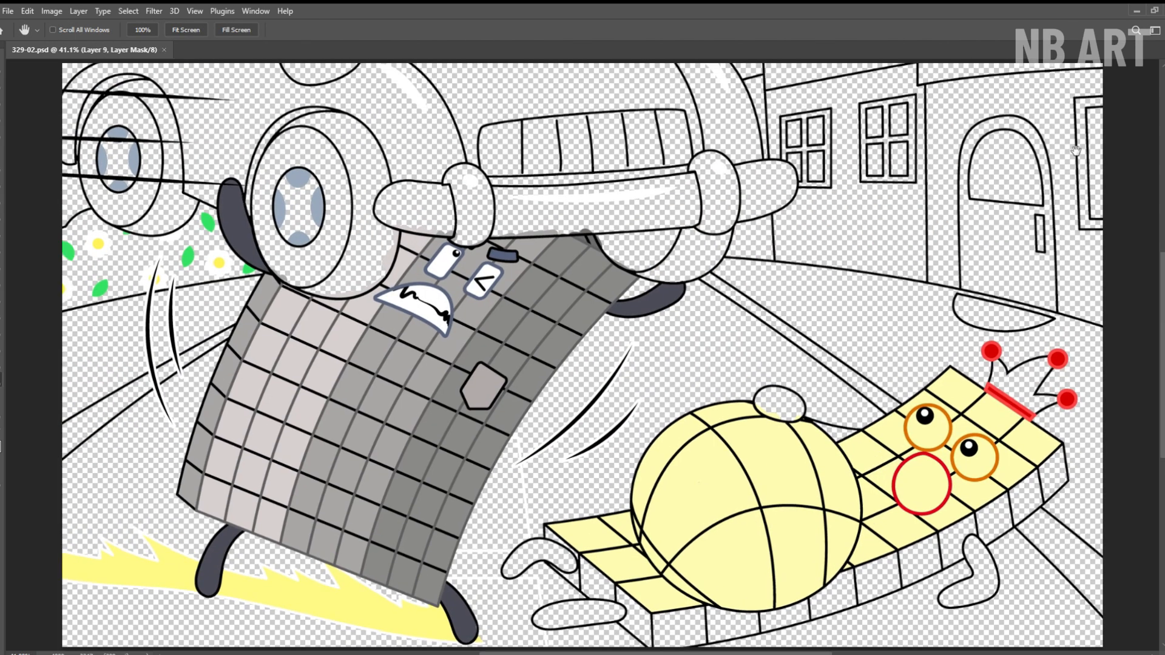
# Paint the lying character's two round eyes white and its round mouth black.
pyautogui.press('b')
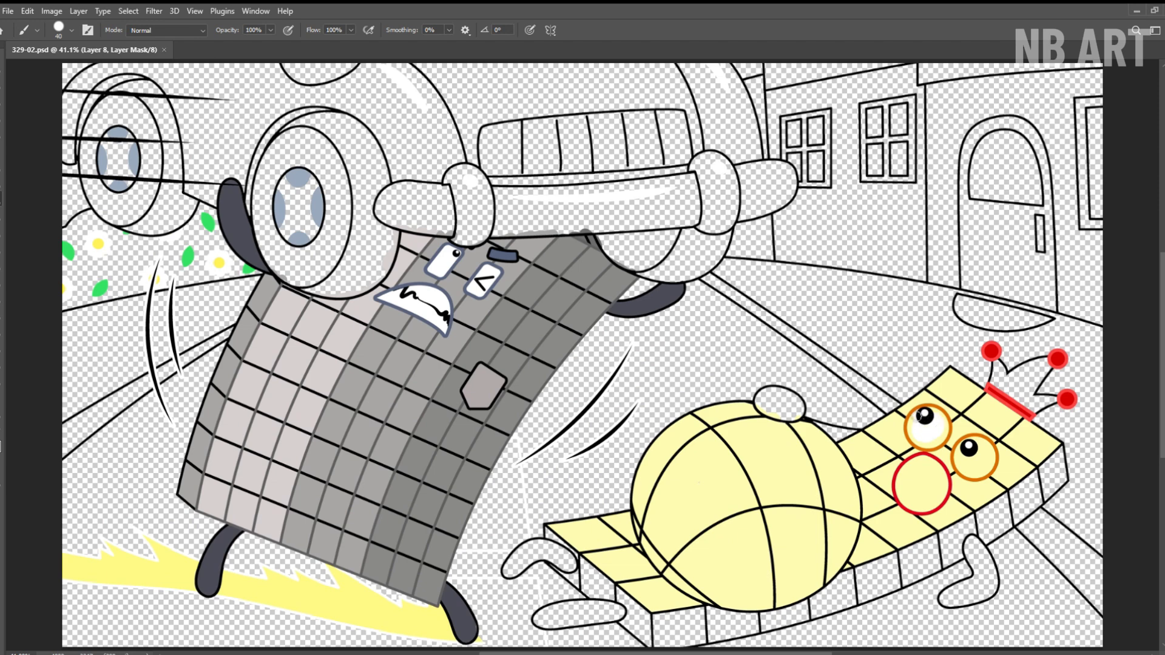
pyautogui.moveTo(947, 454); pyautogui.dragTo(1045, 454)
pyautogui.moveTo(1045, 454); pyautogui.dragTo(710, 312)
pyautogui.moveTo(668, 287)
pyautogui.mouseDown()
pyautogui.moveTo(653, 343)
pyautogui.moveTo(678, 320)
pyautogui.mouseUp()
pyautogui.press('x')
pyautogui.moveTo(559, 324)
pyautogui.mouseDown()
pyautogui.moveTo(575, 437)
pyautogui.moveTo(577, 359)
pyautogui.moveTo(534, 382)
pyautogui.mouseUp()
# Paint the lying character's limbs and the oval and triangle by the ball bright yellow, and save the drawing.
pyautogui.moveTo(674, 528)
pyautogui.mouseDown()
pyautogui.moveTo(629, 359)
pyautogui.moveTo(616, 484)
pyautogui.moveTo(658, 458)
pyautogui.moveTo(607, 461)
pyautogui.mouseUp()
pyautogui.moveTo(363, 100); pyautogui.dragTo(707, 296)
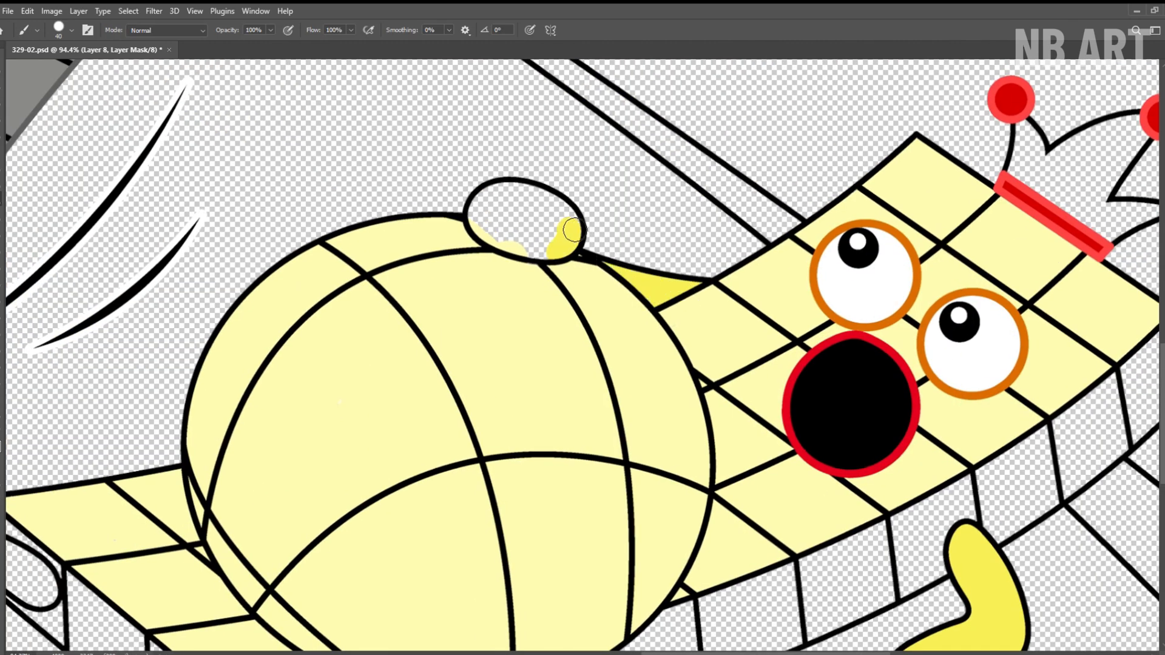
pyautogui.moveTo(575, 230); pyautogui.dragTo(548, 239)
pyautogui.moveTo(43, 558)
pyautogui.mouseDown()
pyautogui.moveTo(355, 361)
pyautogui.moveTo(271, 397)
pyautogui.mouseUp()
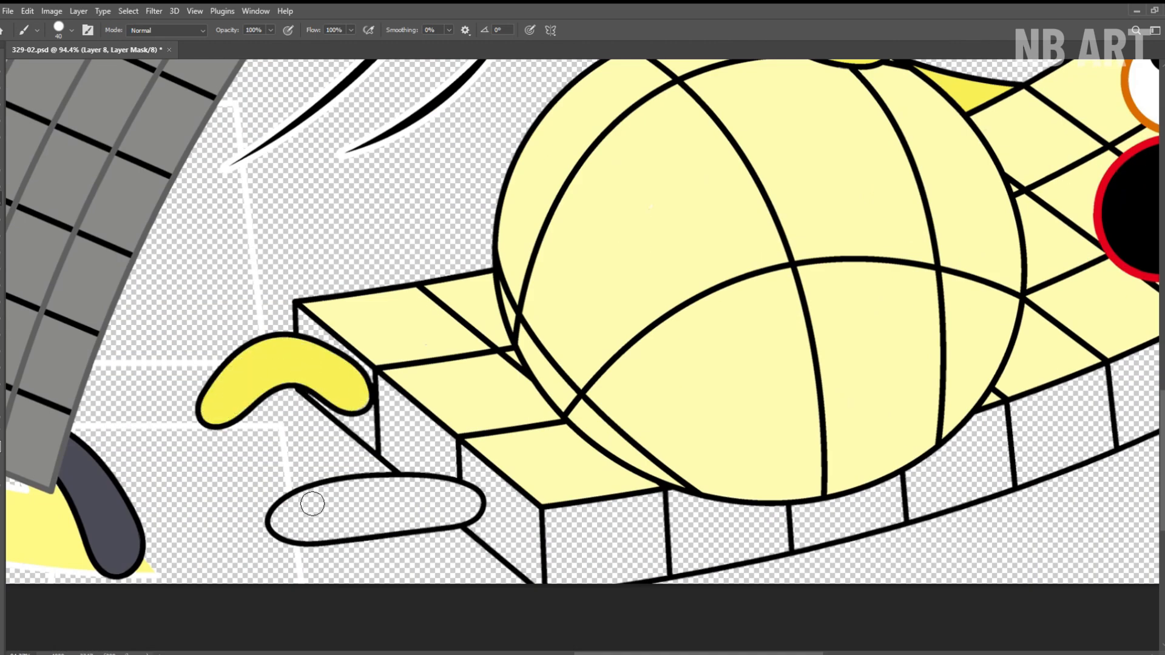
pyautogui.moveTo(312, 504)
pyautogui.mouseDown()
pyautogui.moveTo(388, 527)
pyautogui.moveTo(340, 517)
pyautogui.mouseUp()
pyautogui.moveTo(432, 431); pyautogui.dragTo(330, 432)
pyautogui.hotkey('ctrl', '0')
pyautogui.hotkey('ctrl', 's')
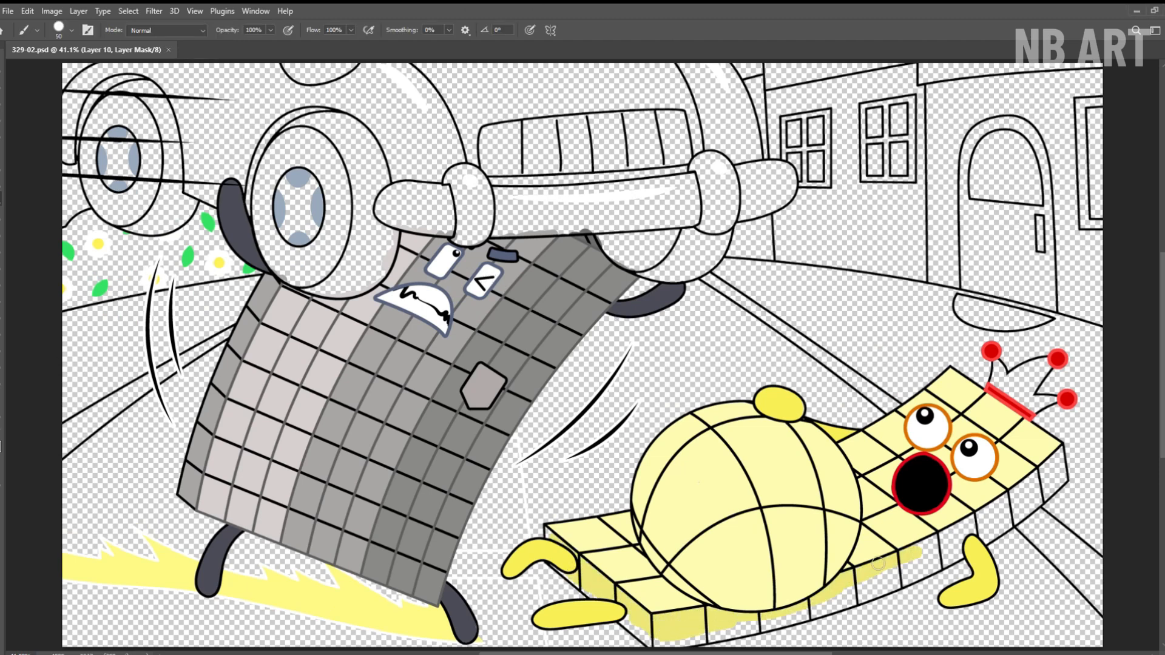
# Paint the side faces of the lying character's tiled body darker yellow, reducing the brush size for the edges.
pyautogui.moveTo(732, 596)
pyautogui.mouseDown()
pyautogui.moveTo(747, 612)
pyautogui.moveTo(768, 608)
pyautogui.mouseUp()
pyautogui.moveTo(768, 609); pyautogui.dragTo(558, 416)
pyautogui.press('[')
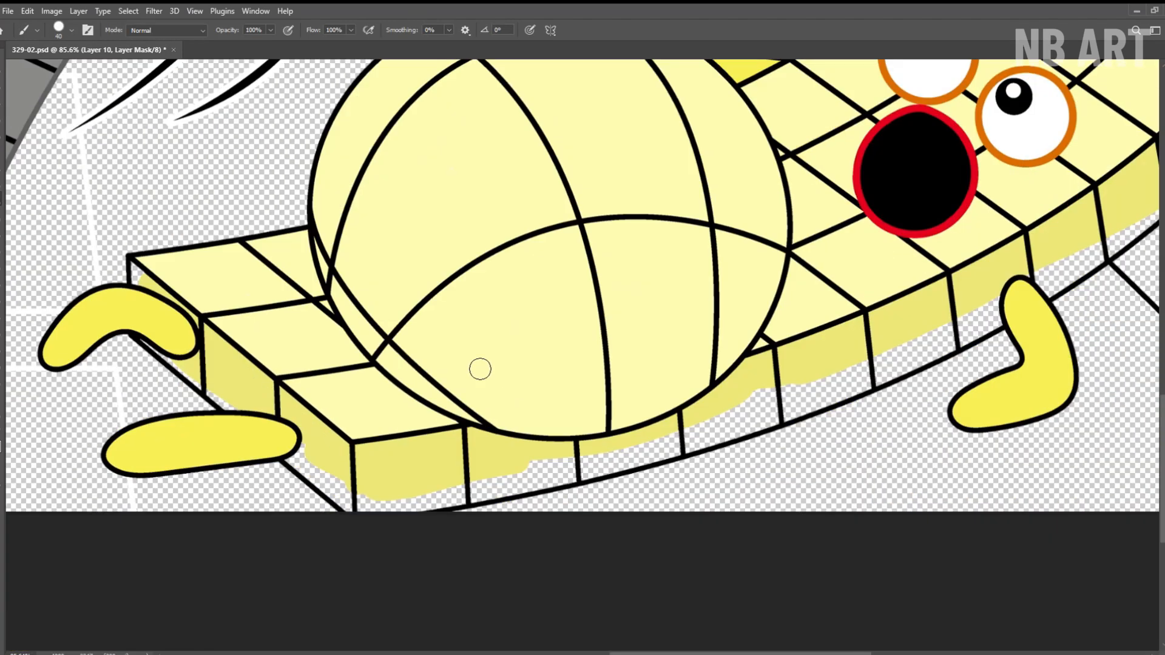
pyautogui.moveTo(366, 520)
pyautogui.mouseDown()
pyautogui.moveTo(568, 483)
pyautogui.moveTo(744, 413)
pyautogui.mouseUp()
pyautogui.moveTo(828, 409); pyautogui.dragTo(863, 372)
pyautogui.moveTo(1028, 277); pyautogui.dragTo(634, 504)
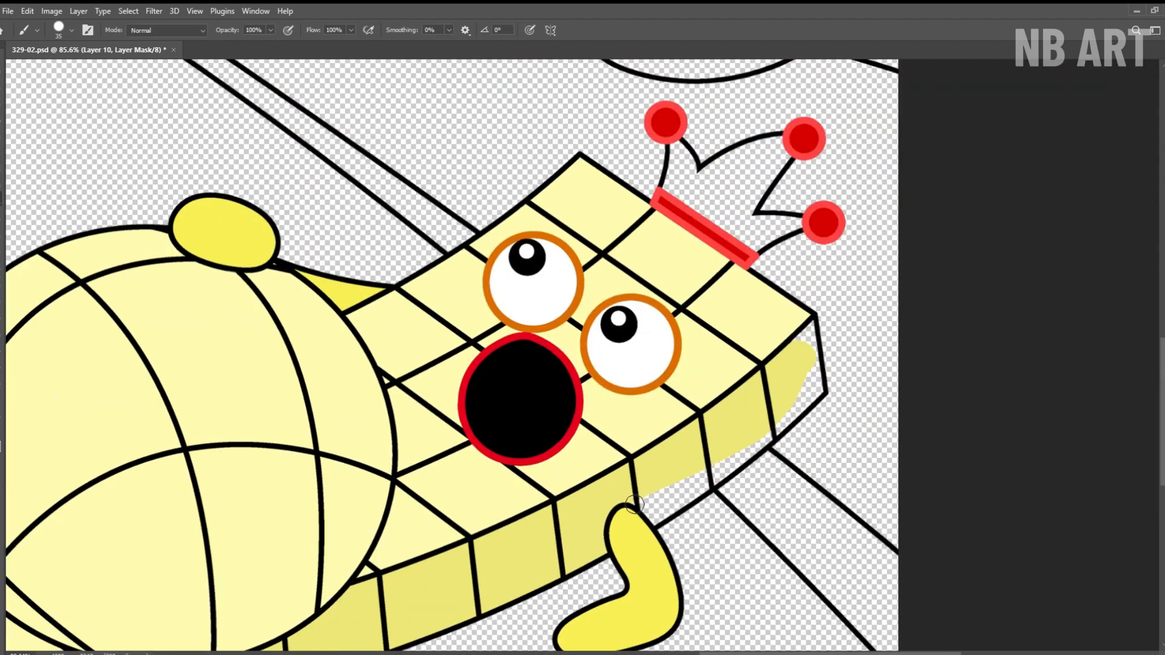
pyautogui.moveTo(806, 339); pyautogui.dragTo(685, 477)
# Fill the lying character's three-pointed crown with the pale yellow body color and save the drawing.
pyautogui.hotkey('alt', '[')
pyautogui.moveTo(553, 283); pyautogui.dragTo(559, 299)
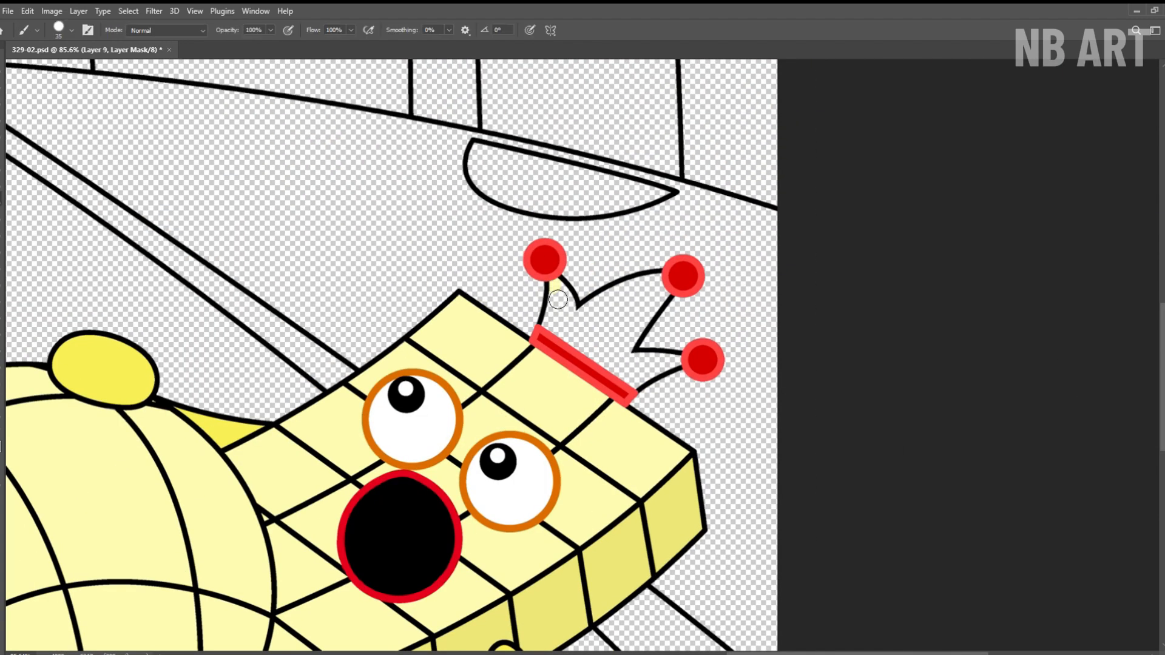
pyautogui.moveTo(670, 297)
pyautogui.mouseDown()
pyautogui.moveTo(656, 364)
pyautogui.moveTo(672, 361)
pyautogui.mouseUp()
pyautogui.moveTo(668, 362); pyautogui.dragTo(534, 328)
pyautogui.moveTo(534, 328); pyautogui.dragTo(679, 333)
pyautogui.hotkey('ctrl', '0')
pyautogui.hotkey('ctrl', 's')
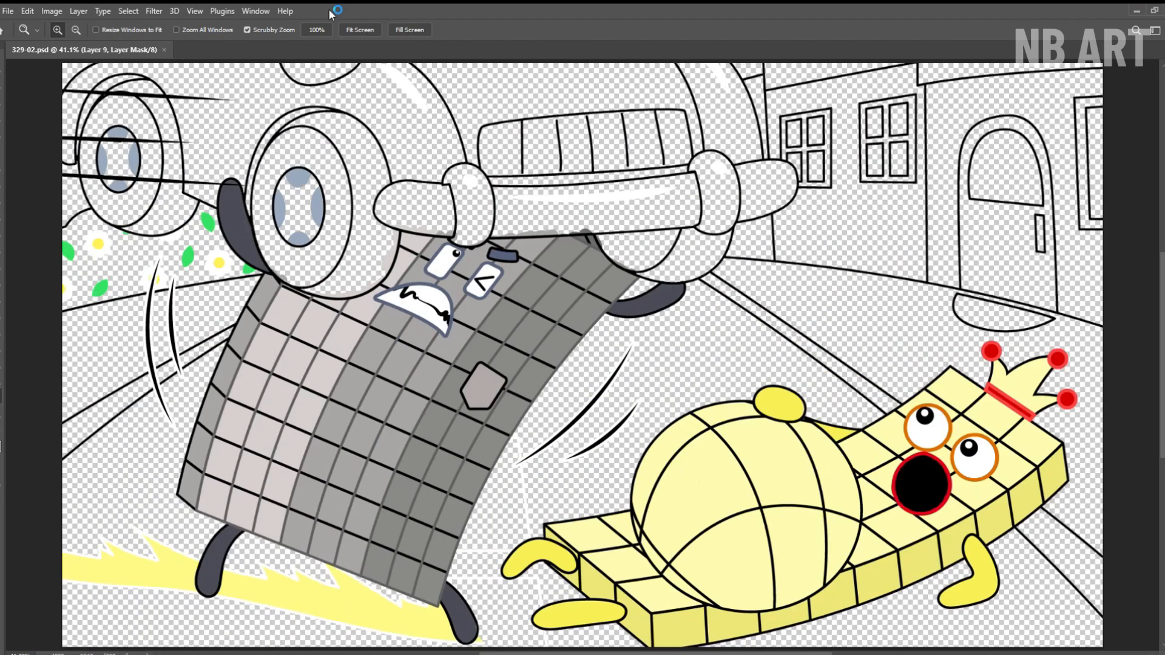
# Roughly cover the car's body with red on Layer 4 using a size 70 brush.
pyautogui.click(1073, 337)
pyautogui.press('b')
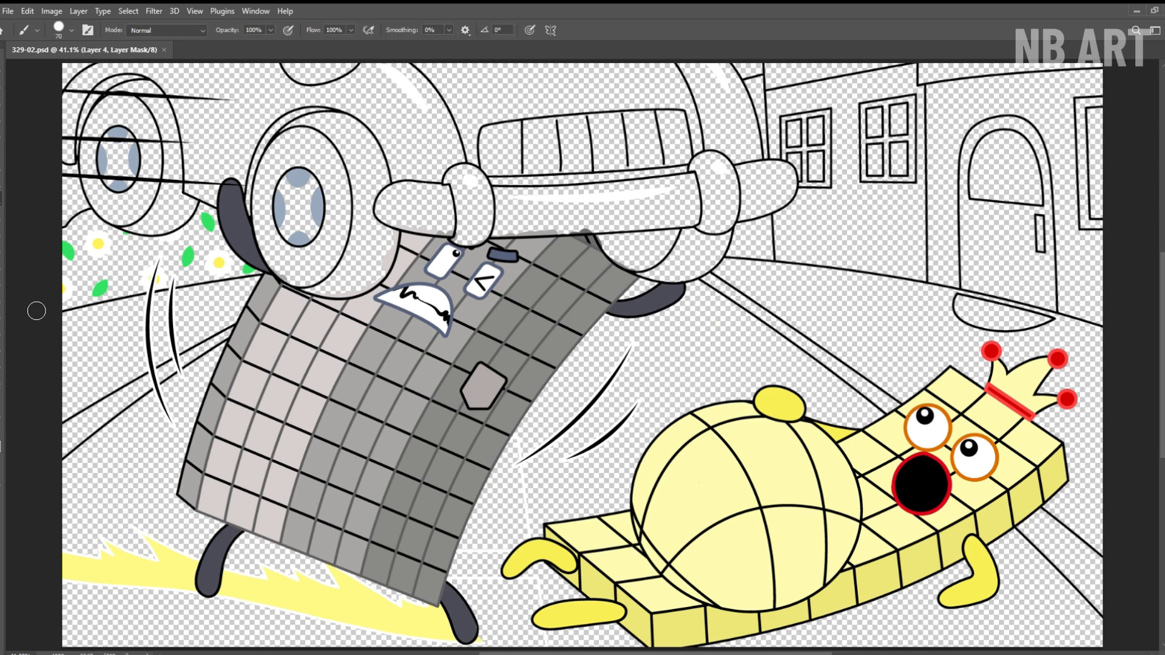
pyautogui.moveTo(206, 73)
pyautogui.mouseDown()
pyautogui.moveTo(243, 122)
pyautogui.moveTo(285, 79)
pyautogui.moveTo(437, 85)
pyautogui.moveTo(461, 132)
pyautogui.moveTo(558, 91)
pyautogui.moveTo(662, 73)
pyautogui.moveTo(697, 91)
pyautogui.moveTo(721, 133)
pyautogui.mouseUp()
# With the brush size reduced to 35, paint red along the rear wheel arch and the car's lower side panel.
pyautogui.press('z')
pyautogui.moveTo(121, 139); pyautogui.dragTo(182, 139)
pyautogui.moveTo(170, 79); pyautogui.dragTo(219, 177)
pyautogui.press('b')
pyautogui.press('[')
pyautogui.press('[')
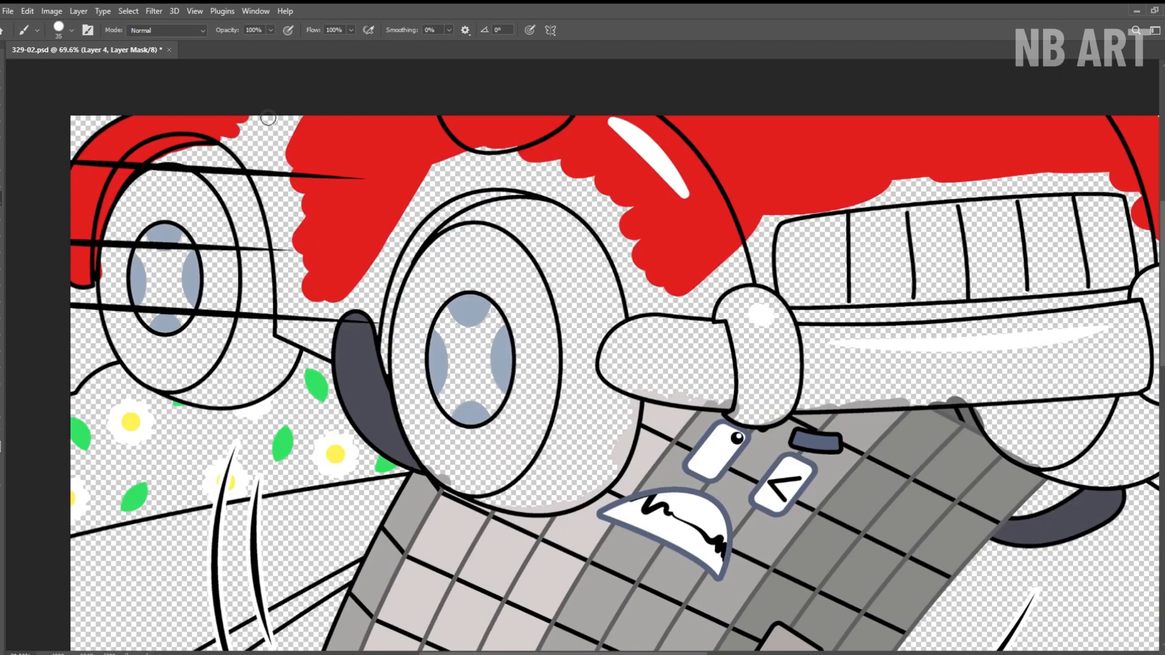
pyautogui.moveTo(267, 194); pyautogui.dragTo(327, 348)
pyautogui.moveTo(360, 304); pyautogui.dragTo(408, 265)
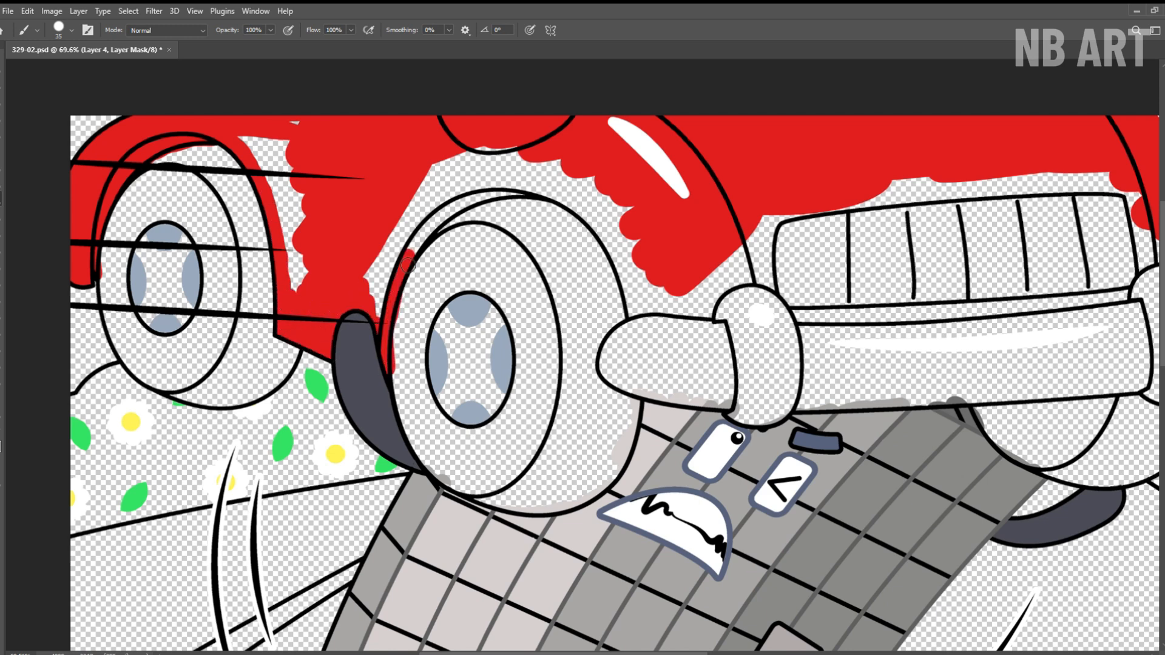
pyautogui.moveTo(250, 153); pyautogui.dragTo(293, 234)
# Fill the car's side panel and the fender around the front wheel with red up to the bumper.
pyautogui.press('z')
pyautogui.moveTo(275, 180); pyautogui.dragTo(291, 180)
pyautogui.moveTo(425, 180); pyautogui.dragTo(273, 194)
pyautogui.press('b')
pyautogui.moveTo(270, 279)
pyautogui.mouseDown()
pyautogui.moveTo(262, 267)
pyautogui.moveTo(395, 185)
pyautogui.moveTo(485, 224)
pyautogui.moveTo(525, 340)
pyautogui.moveTo(528, 239)
pyautogui.mouseUp()
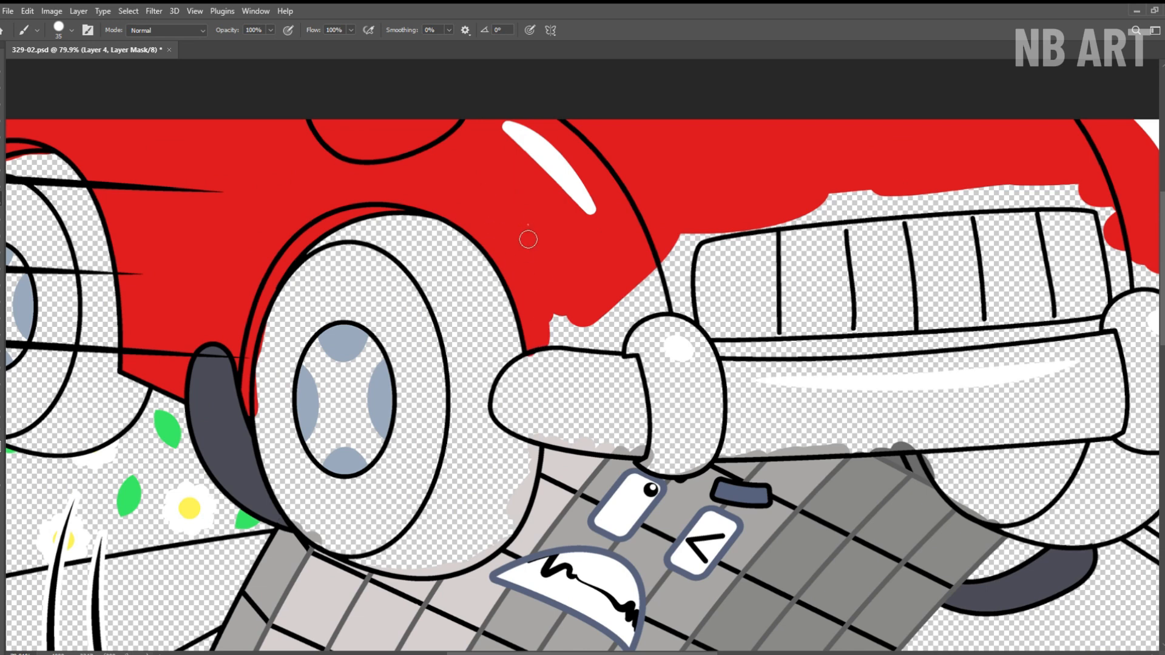
pyautogui.moveTo(591, 343); pyautogui.dragTo(706, 249)
# Paint the hood edge around the grille, the strip below it and the far fender red.
pyautogui.moveTo(613, 308); pyautogui.dragTo(243, 342)
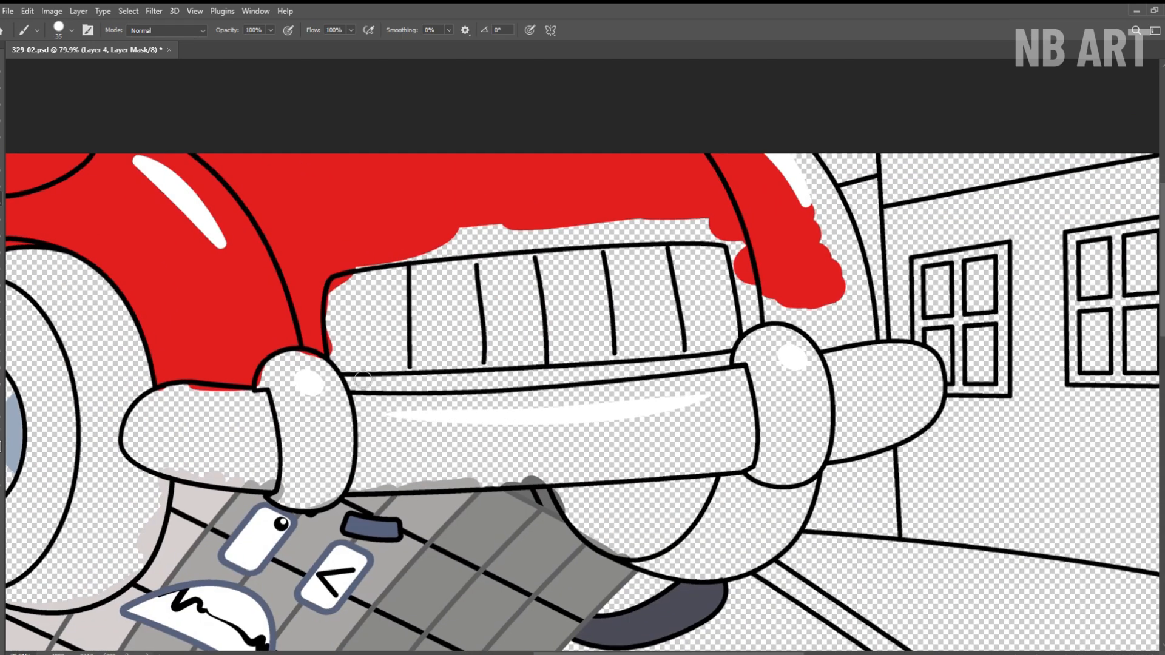
pyautogui.moveTo(340, 385)
pyautogui.mouseDown()
pyautogui.moveTo(668, 367)
pyautogui.moveTo(442, 379)
pyautogui.mouseUp()
pyautogui.moveTo(476, 260); pyautogui.dragTo(501, 244)
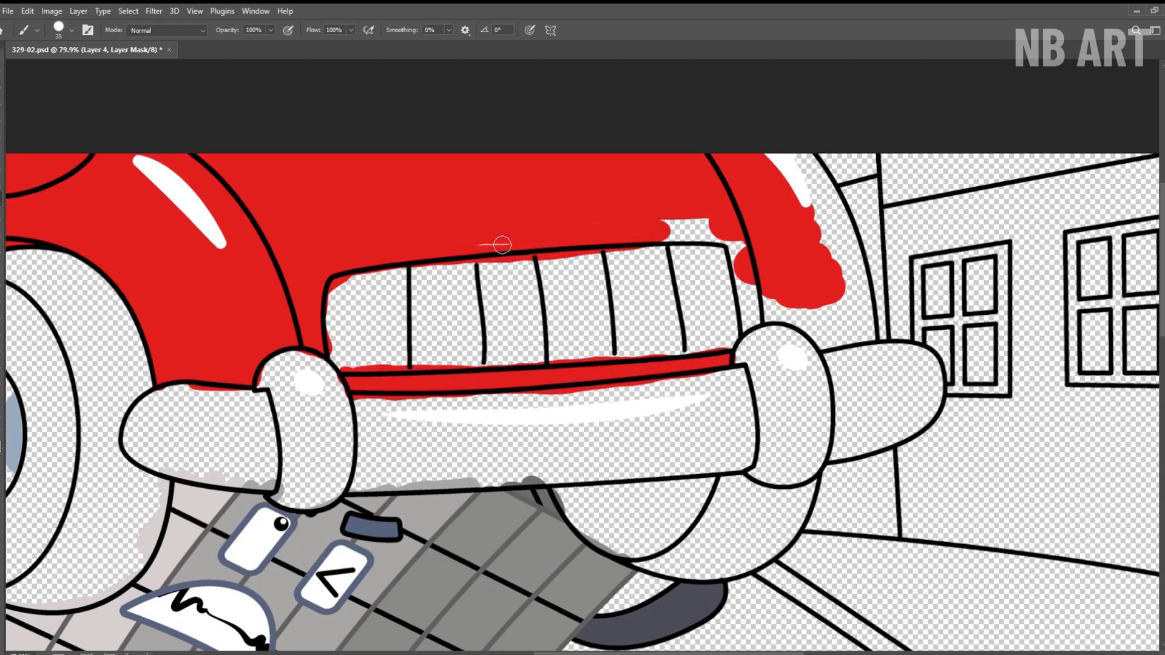
pyautogui.moveTo(740, 247)
pyautogui.mouseDown()
pyautogui.moveTo(795, 331)
pyautogui.moveTo(856, 238)
pyautogui.mouseUp()
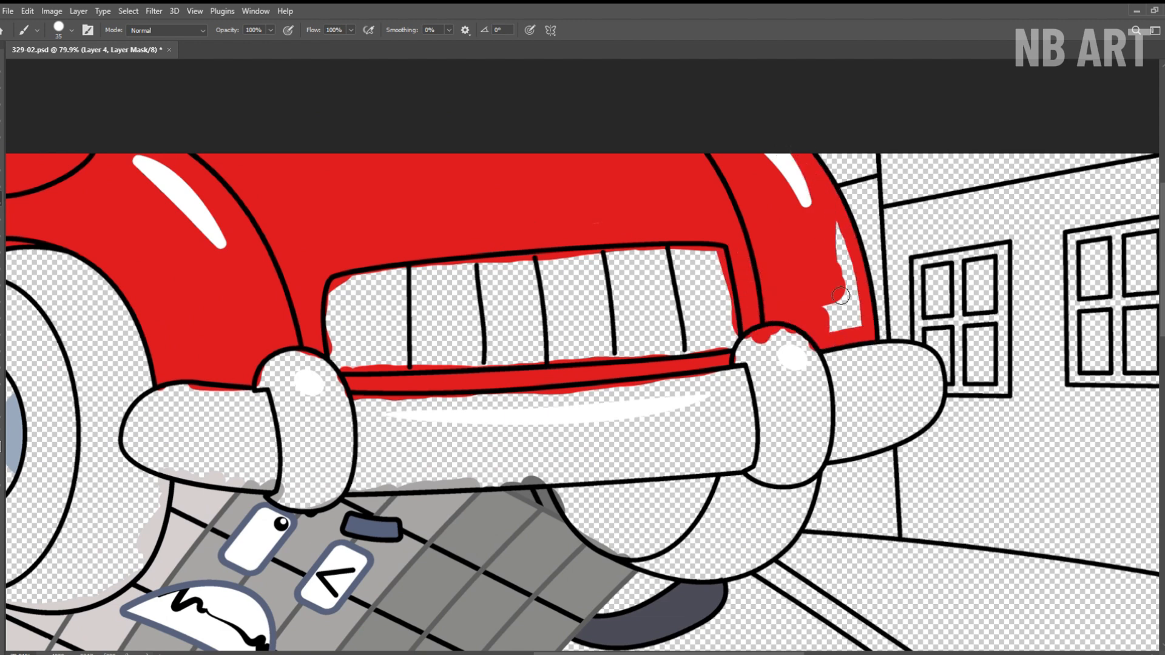
# Fill the car's grille with dark grey on Layer 2.
pyautogui.scroll(-2, 799, 260)
pyautogui.moveTo(736, 256); pyautogui.dragTo(440, 278)
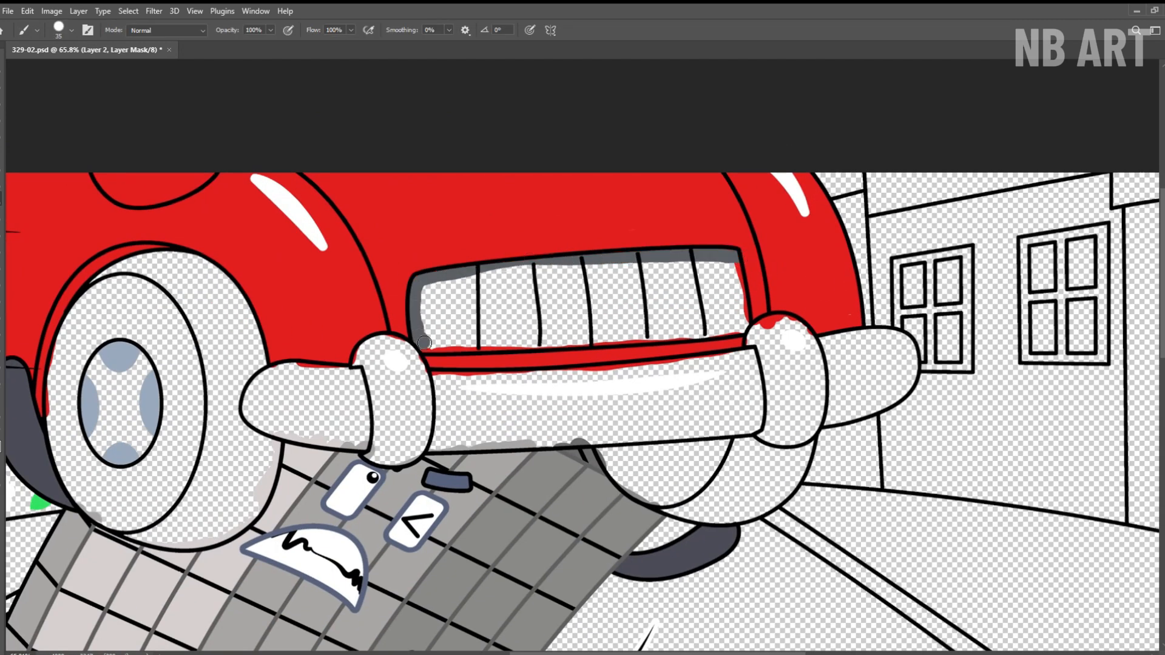
pyautogui.moveTo(424, 343); pyautogui.dragTo(683, 337)
pyautogui.scroll(2, 742, 292)
pyautogui.moveTo(704, 285)
pyautogui.mouseDown()
pyautogui.moveTo(522, 304)
pyautogui.moveTo(442, 363)
pyautogui.moveTo(358, 340)
pyautogui.moveTo(309, 349)
pyautogui.moveTo(321, 355)
pyautogui.mouseUp()
# Paint the car's entire front bumper bright yellow, keeping its white highlights, and save the drawing.
pyautogui.moveTo(881, 365)
pyautogui.mouseDown()
pyautogui.moveTo(663, 307)
pyautogui.moveTo(708, 413)
pyautogui.moveTo(736, 385)
pyautogui.mouseUp()
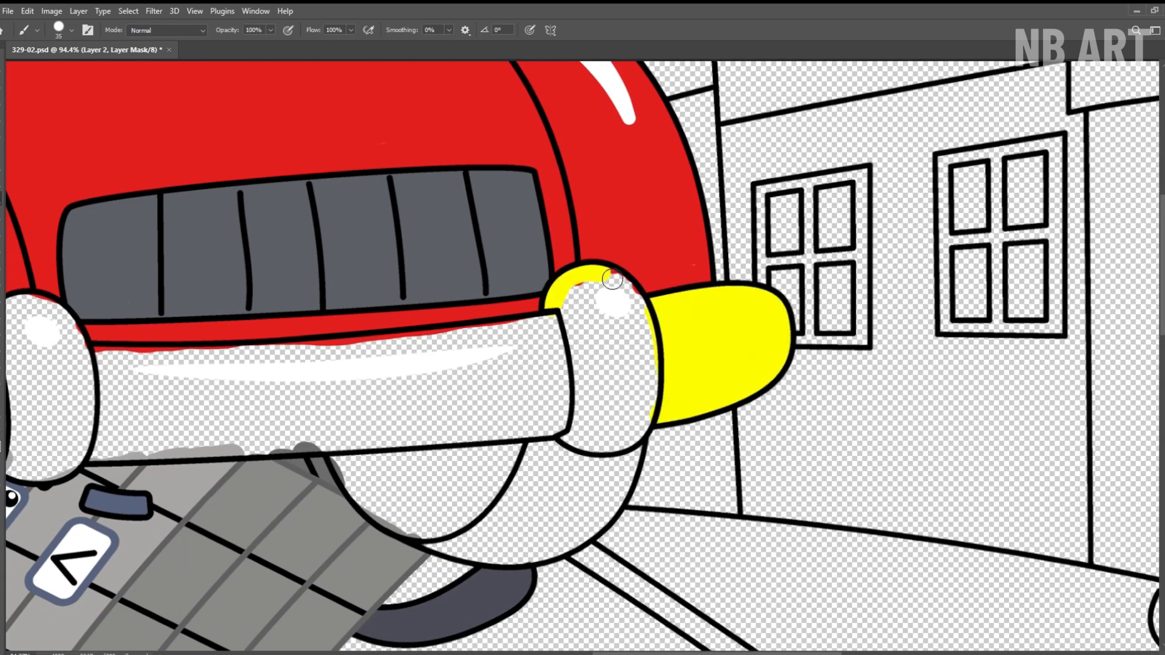
pyautogui.moveTo(613, 285)
pyautogui.mouseDown()
pyautogui.moveTo(626, 418)
pyautogui.moveTo(628, 301)
pyautogui.moveTo(895, 277)
pyautogui.mouseUp()
pyautogui.moveTo(813, 304)
pyautogui.mouseDown()
pyautogui.moveTo(408, 333)
pyautogui.moveTo(424, 428)
pyautogui.moveTo(821, 309)
pyautogui.moveTo(715, 336)
pyautogui.moveTo(613, 411)
pyautogui.moveTo(517, 357)
pyautogui.moveTo(391, 429)
pyautogui.moveTo(589, 447)
pyautogui.mouseUp()
pyautogui.moveTo(464, 303)
pyautogui.mouseDown()
pyautogui.moveTo(549, 437)
pyautogui.moveTo(484, 322)
pyautogui.moveTo(529, 438)
pyautogui.moveTo(330, 345)
pyautogui.moveTo(447, 435)
pyautogui.moveTo(319, 388)
pyautogui.mouseUp()
pyautogui.press('z')
pyautogui.moveTo(417, 333); pyautogui.dragTo(380, 338)
pyautogui.hotkey('ctrl', '0')
pyautogui.hotkey('ctrl', 's')
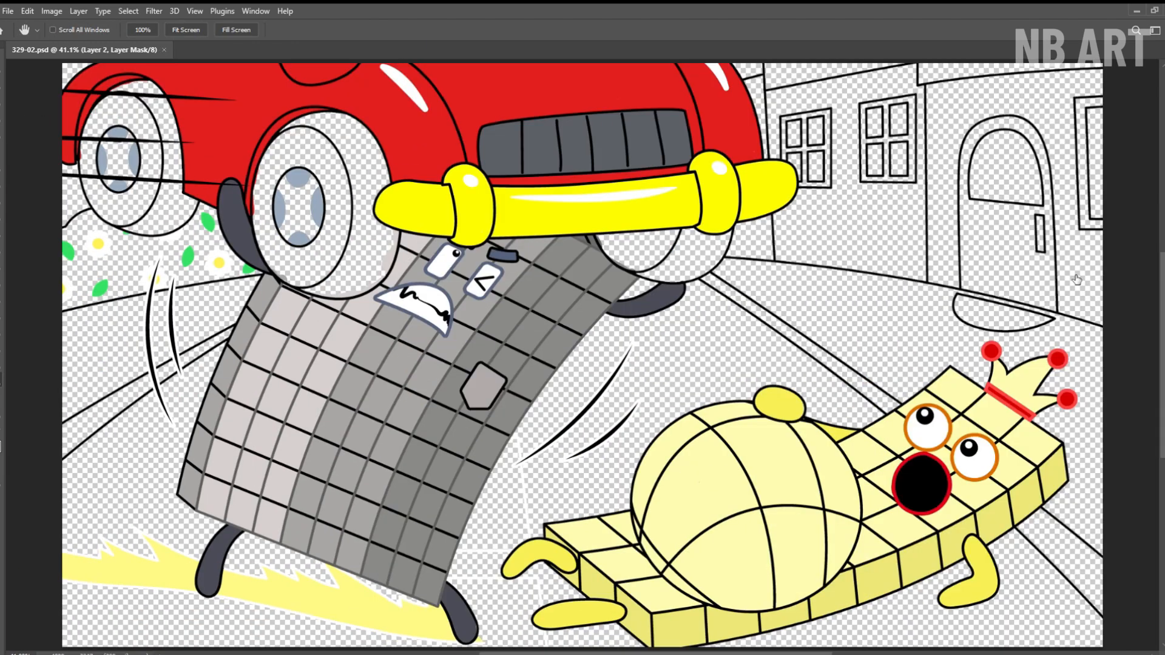
pyautogui.press('b')
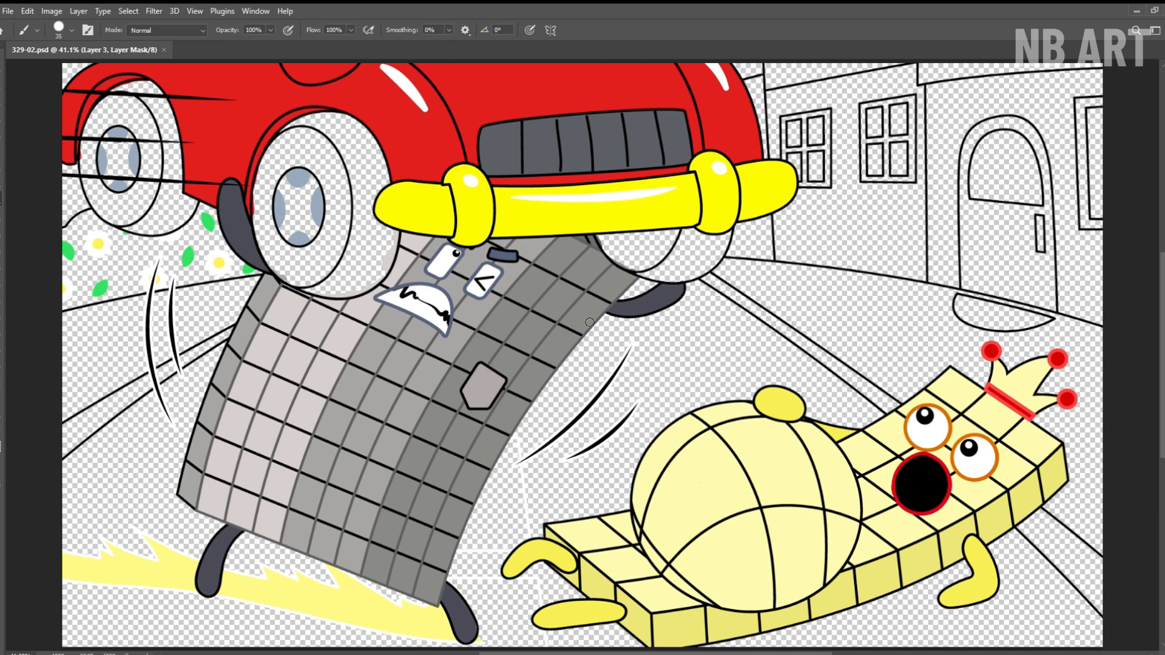
# Fill the far front wheel below the car's bumper with dark grey on Layer 3.
pyautogui.moveTo(654, 248); pyautogui.dragTo(669, 236)
pyautogui.hotkey('ctrl', 'space')
pyautogui.click(730, 228)
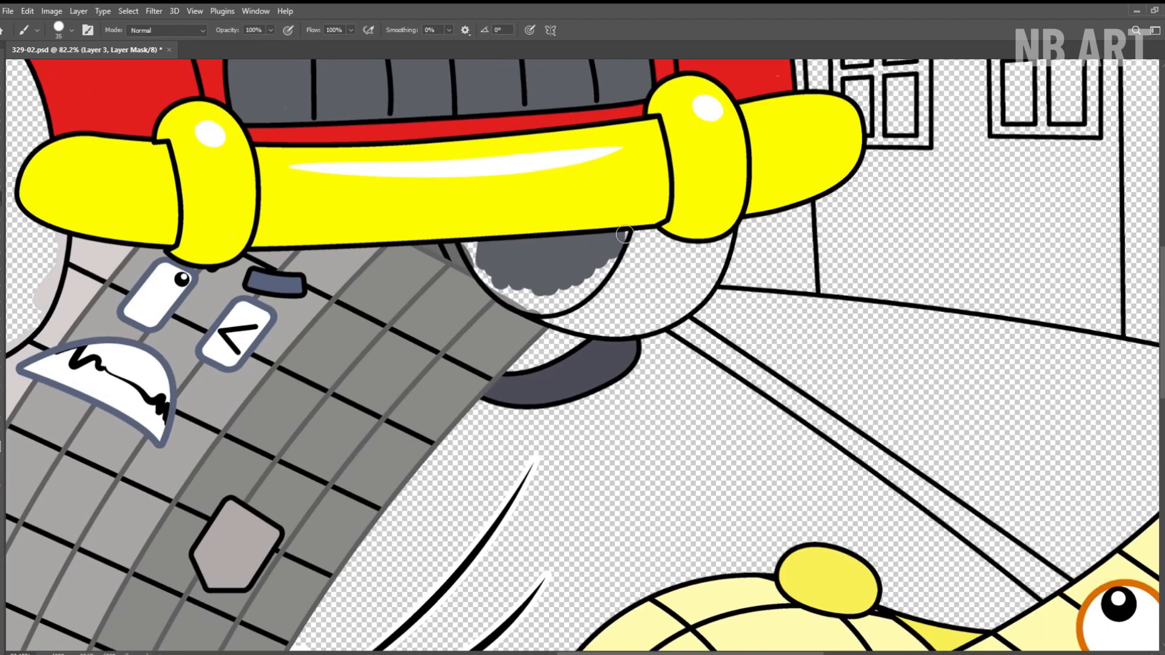
pyautogui.moveTo(547, 320)
pyautogui.mouseDown()
pyautogui.moveTo(697, 281)
pyautogui.moveTo(650, 299)
pyautogui.moveTo(674, 304)
pyautogui.mouseUp()
# Fill the near front wheel's outer tire face with dark grey, following its round outline.
pyautogui.hotkey('ctrl', 'space')
pyautogui.moveTo(696, 279)
pyautogui.mouseDown()
pyautogui.moveTo(291, 279)
pyautogui.moveTo(333, 157)
pyautogui.mouseUp()
pyautogui.press('space')
pyautogui.moveTo(333, 157); pyautogui.dragTo(512, 237)
pyautogui.hotkey('ctrl', 'space')
pyautogui.moveTo(512, 238); pyautogui.dragTo(529, 238)
pyautogui.moveTo(414, 311)
pyautogui.mouseDown()
pyautogui.moveTo(478, 230)
pyautogui.moveTo(506, 277)
pyautogui.moveTo(553, 308)
pyautogui.moveTo(535, 422)
pyautogui.moveTo(425, 400)
pyautogui.moveTo(419, 449)
pyautogui.moveTo(514, 480)
pyautogui.mouseUp()
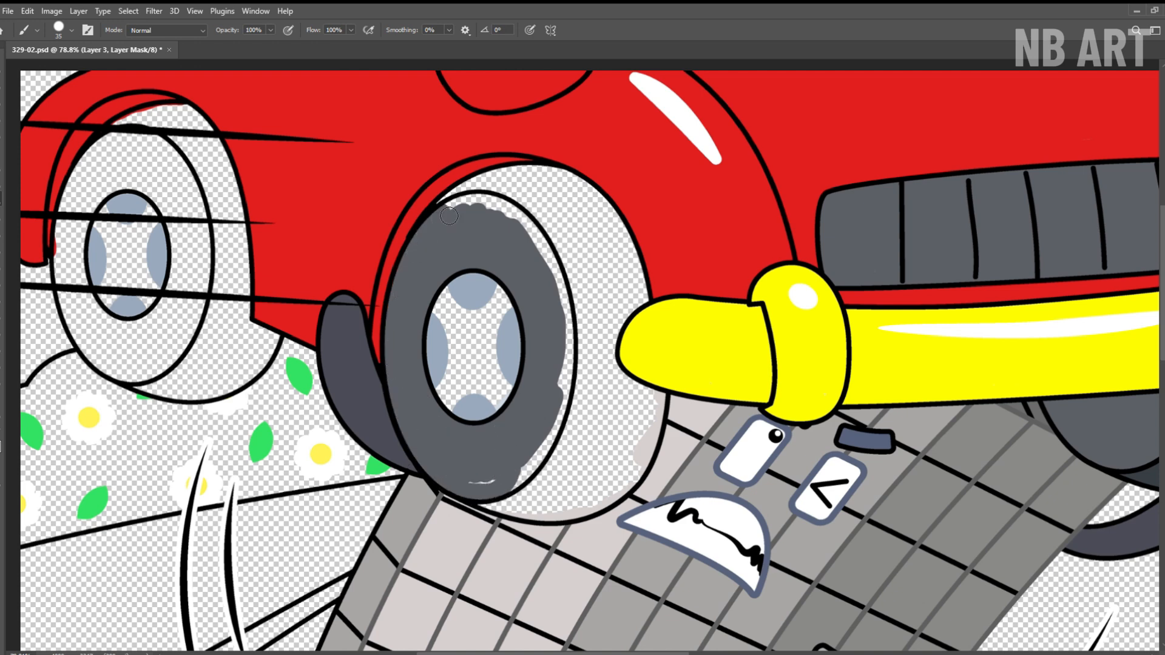
pyautogui.moveTo(540, 461); pyautogui.dragTo(488, 481)
# Paint the near front wheel's hub light blue and its tread a darker charcoal grey.
pyautogui.hotkey('ctrl', 'space')
pyautogui.moveTo(497, 270); pyautogui.dragTo(526, 269)
pyautogui.moveTo(491, 316)
pyautogui.mouseDown()
pyautogui.moveTo(448, 333)
pyautogui.moveTo(464, 400)
pyautogui.mouseUp()
pyautogui.hotkey('ctrl', 'space')
pyautogui.moveTo(513, 274); pyautogui.dragTo(503, 274)
pyautogui.moveTo(438, 183)
pyautogui.mouseDown()
pyautogui.moveTo(549, 155)
pyautogui.moveTo(520, 182)
pyautogui.moveTo(643, 213)
pyautogui.moveTo(588, 266)
pyautogui.moveTo(634, 419)
pyautogui.moveTo(627, 484)
pyautogui.moveTo(522, 540)
pyautogui.moveTo(558, 543)
pyautogui.moveTo(594, 490)
pyautogui.mouseUp()
# Paint the rear wheel's hub light blue and fill its outer tire face with dark grey.
pyautogui.hotkey('ctrl', 'space')
pyautogui.moveTo(588, 398); pyautogui.dragTo(507, 398)
pyautogui.moveTo(294, 290); pyautogui.dragTo(355, 291)
pyautogui.moveTo(333, 320); pyautogui.dragTo(332, 365)
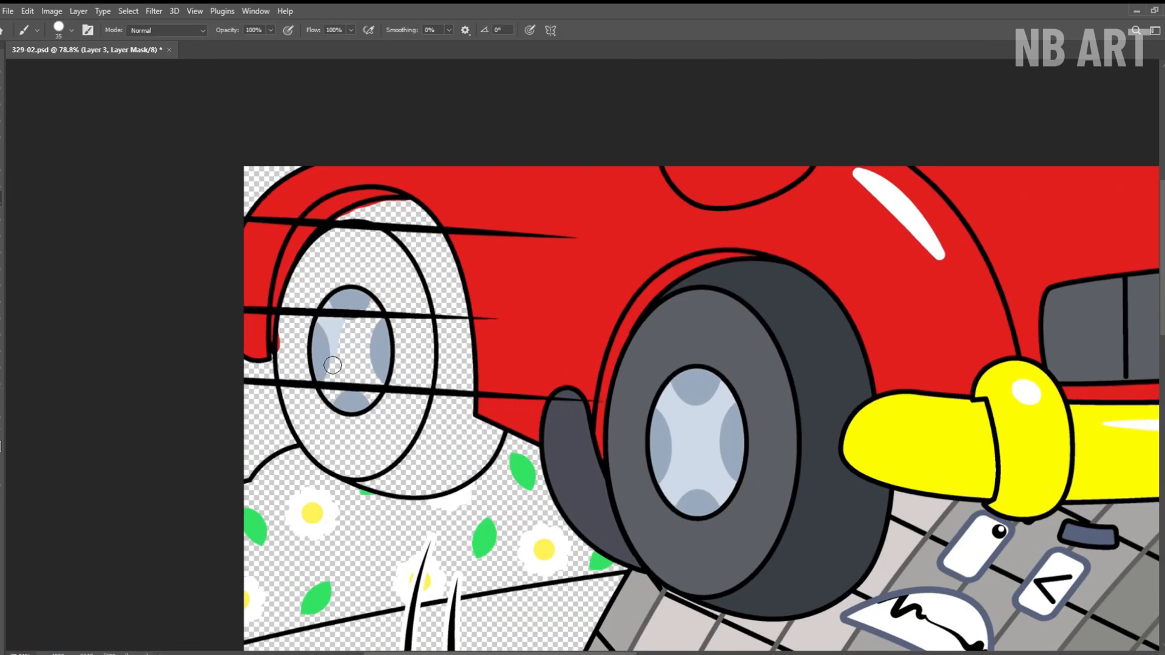
pyautogui.hotkey('ctrl', 'space')
pyautogui.moveTo(336, 270); pyautogui.dragTo(364, 269)
pyautogui.moveTo(396, 316)
pyautogui.mouseDown()
pyautogui.moveTo(357, 452)
pyautogui.moveTo(333, 228)
pyautogui.moveTo(282, 334)
pyautogui.moveTo(288, 414)
pyautogui.moveTo(343, 464)
pyautogui.mouseUp()
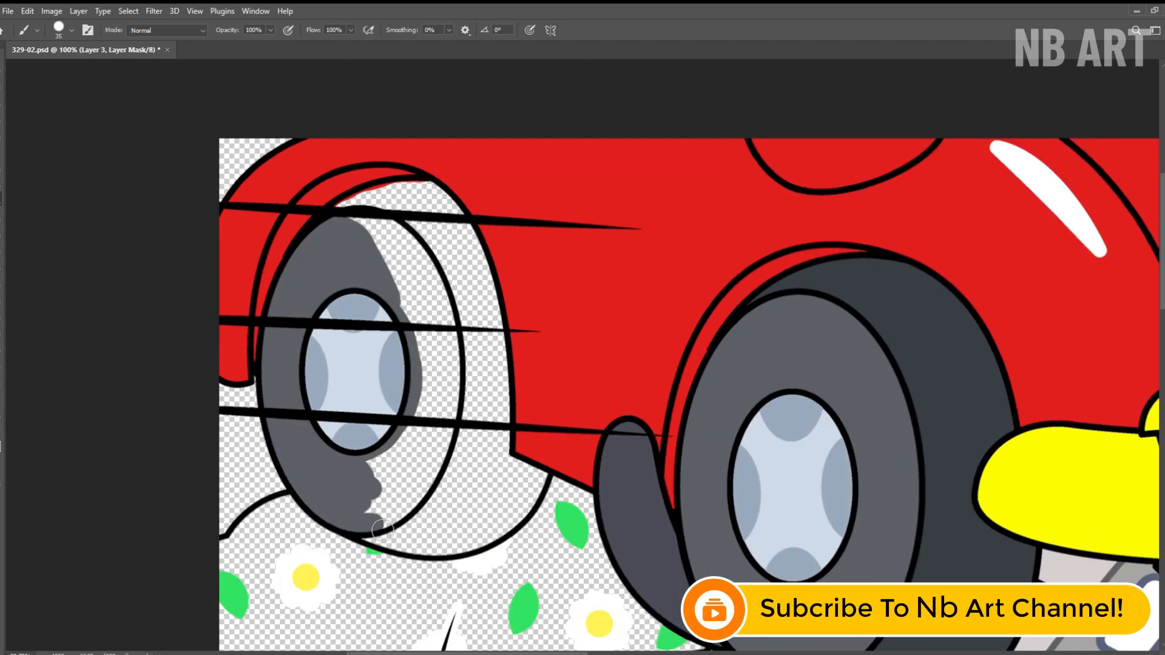
pyautogui.moveTo(379, 529)
pyautogui.mouseDown()
pyautogui.moveTo(452, 392)
pyautogui.moveTo(395, 479)
pyautogui.moveTo(434, 276)
pyautogui.moveTo(415, 313)
pyautogui.mouseUp()
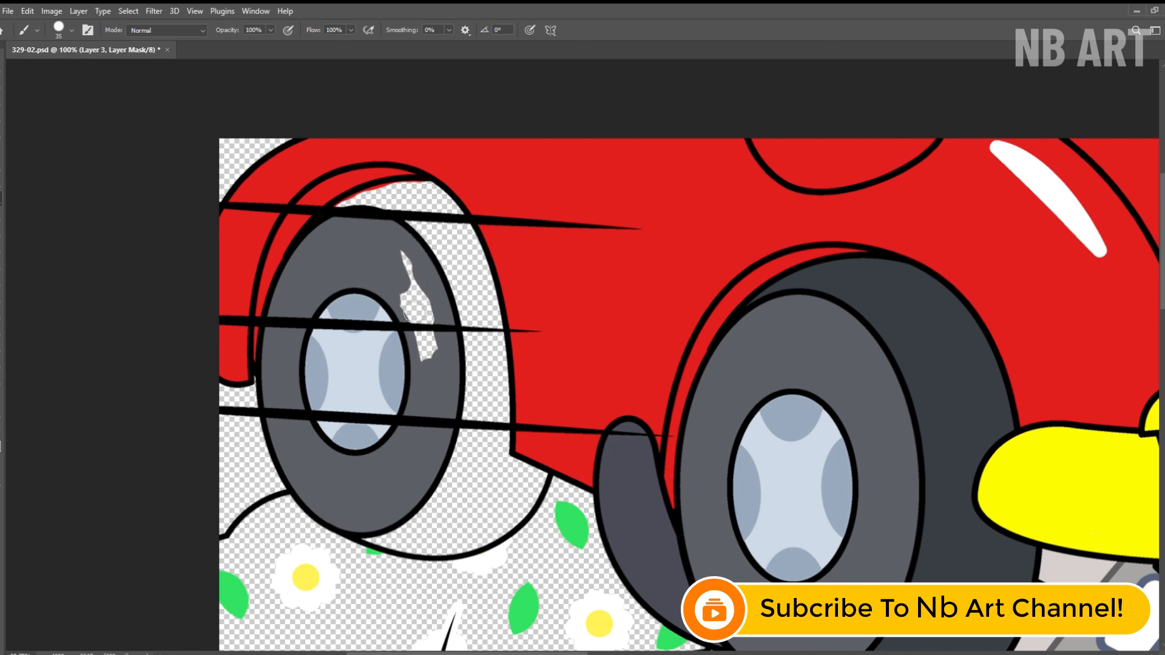
# Paint the rear wheel's tread charcoal grey, including the part below the car body, and save the drawing.
pyautogui.scroll(-3, 415, 313)
pyautogui.moveTo(389, 219)
pyautogui.mouseDown()
pyautogui.moveTo(486, 309)
pyautogui.moveTo(498, 413)
pyautogui.mouseUp()
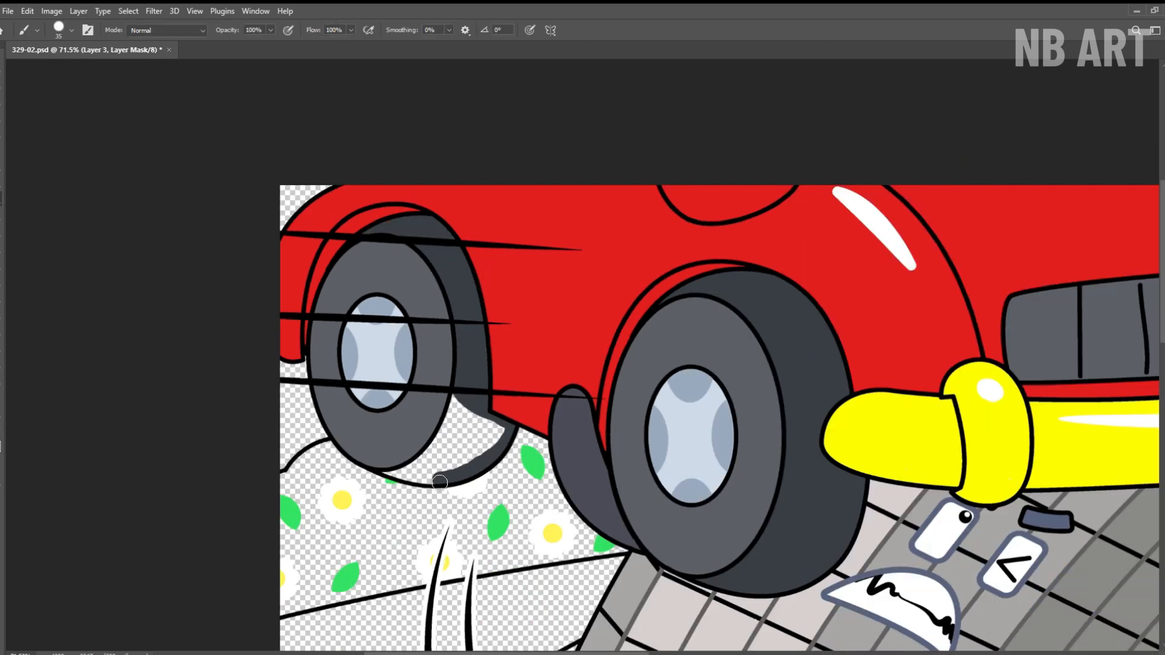
pyautogui.moveTo(439, 483); pyautogui.dragTo(495, 434)
pyautogui.scroll(-7, 485, 425)
pyautogui.press('h')
pyautogui.click(185, 31)
pyautogui.hotkey('ctrl', 's')
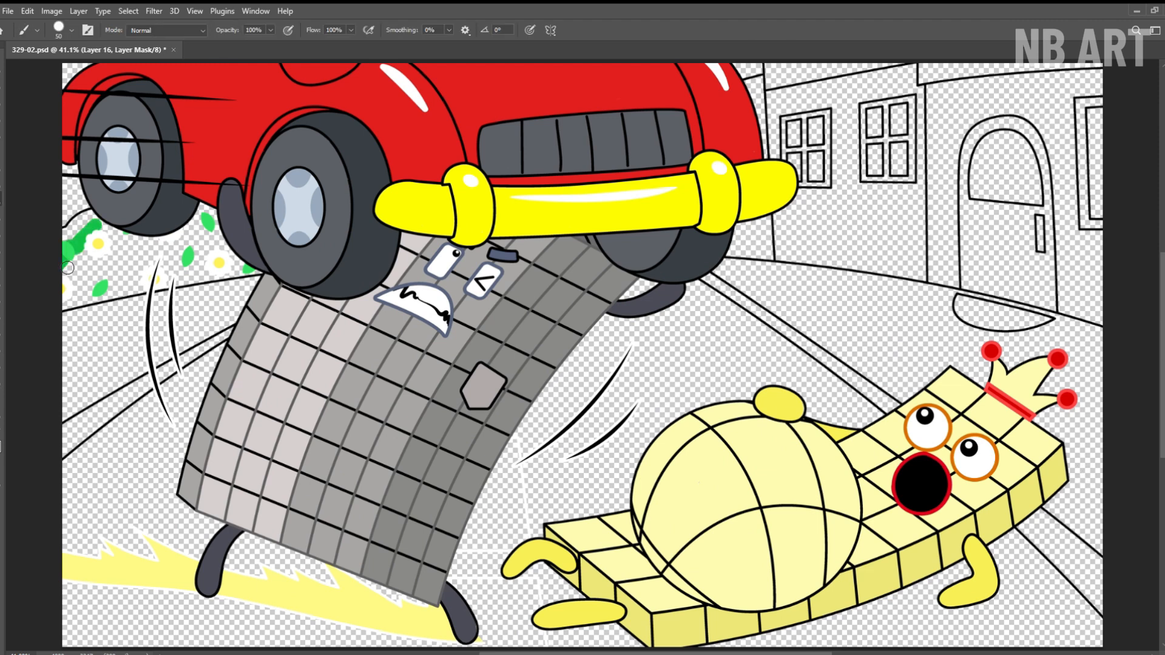
# Fill the flowery bush behind the wheels with bright green on Layer 16, around the daisies and leaves.
pyautogui.click(107, 252)
pyautogui.moveTo(107, 252); pyautogui.dragTo(201, 233)
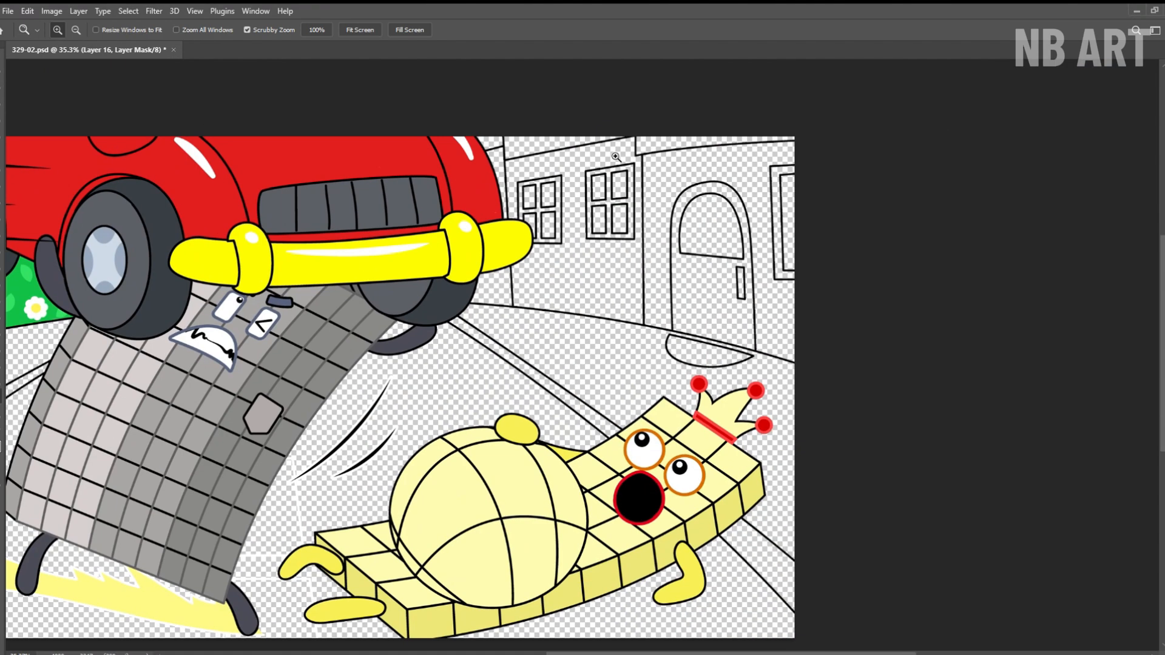
pyautogui.scroll(3, 510, 188)
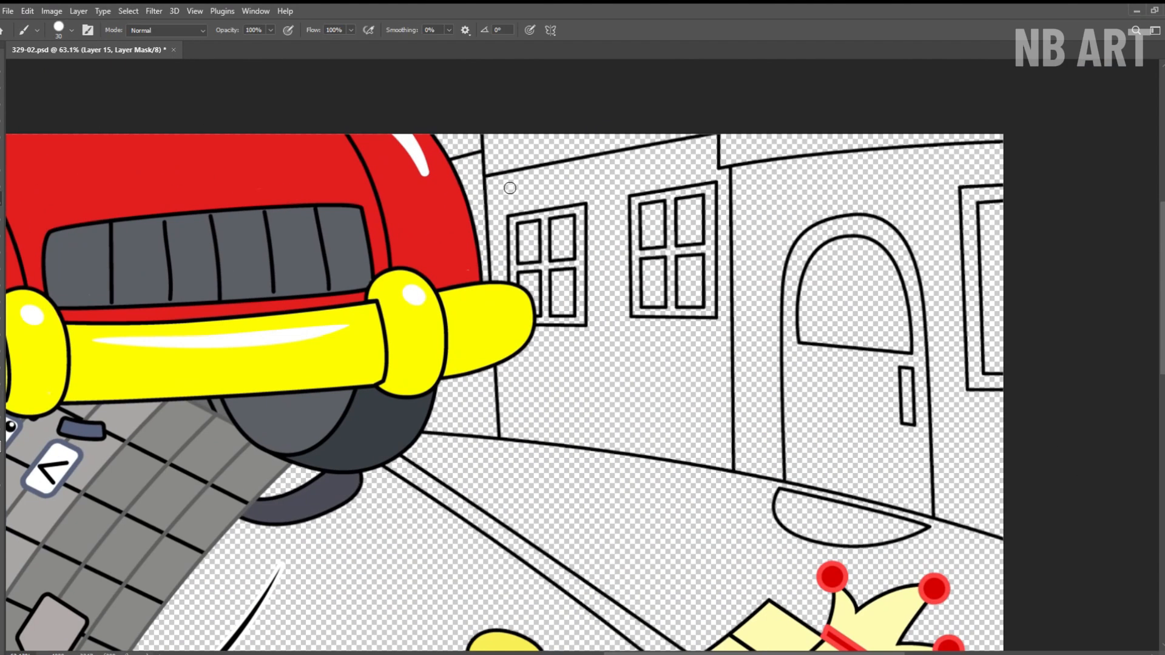
# Paint the narrow wall beside the car light purple and the neighbouring house wall with its upper strip blue.
pyautogui.moveTo(492, 415); pyautogui.dragTo(467, 370)
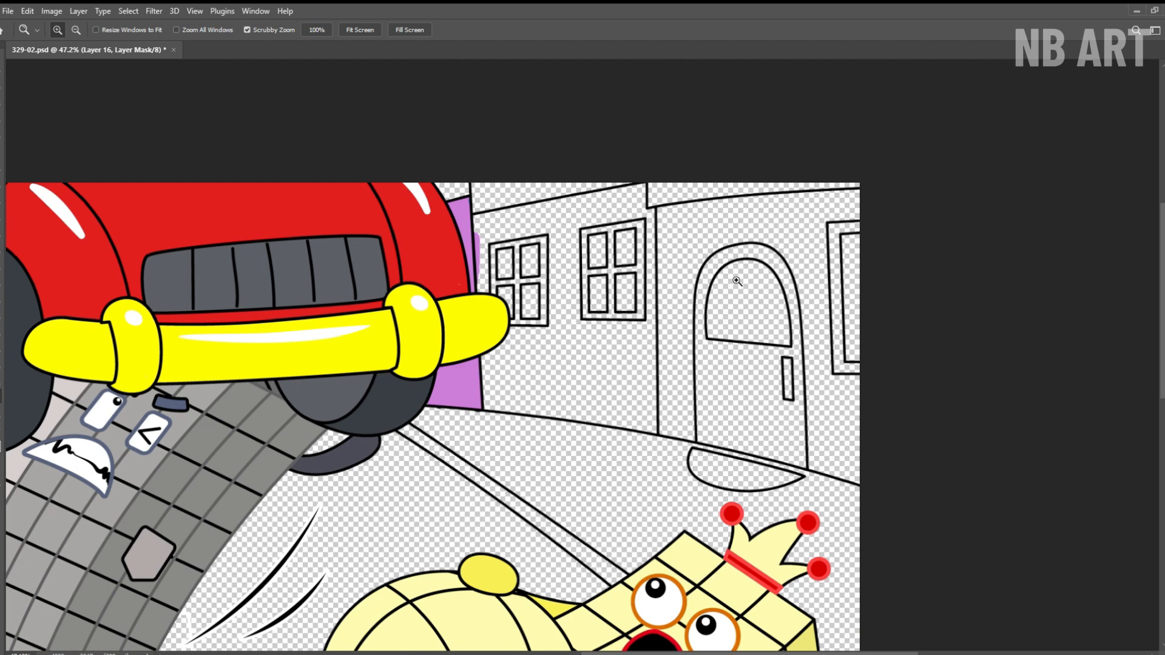
pyautogui.scroll(2, 508, 234)
pyautogui.moveTo(413, 273)
pyautogui.mouseDown()
pyautogui.moveTo(509, 235)
pyautogui.moveTo(661, 207)
pyautogui.moveTo(676, 479)
pyautogui.moveTo(576, 522)
pyautogui.moveTo(477, 515)
pyautogui.mouseUp()
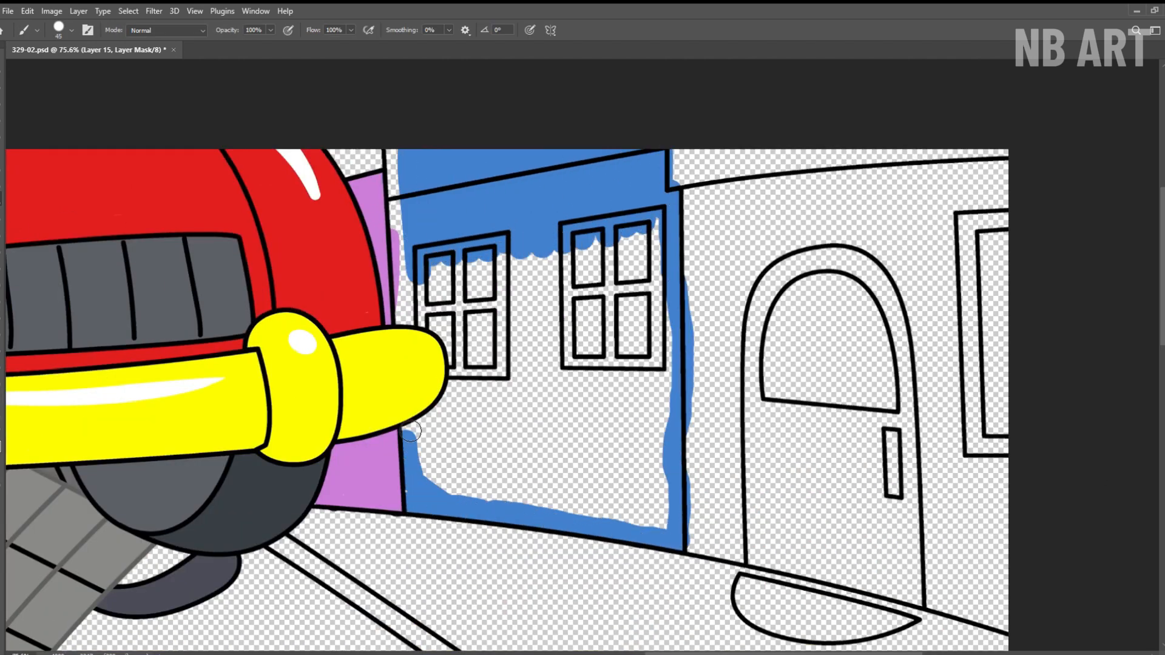
pyautogui.moveTo(411, 430)
pyautogui.mouseDown()
pyautogui.moveTo(400, 170)
pyautogui.moveTo(559, 383)
pyautogui.moveTo(662, 480)
pyautogui.moveTo(478, 457)
pyautogui.moveTo(607, 424)
pyautogui.moveTo(643, 382)
pyautogui.mouseUp()
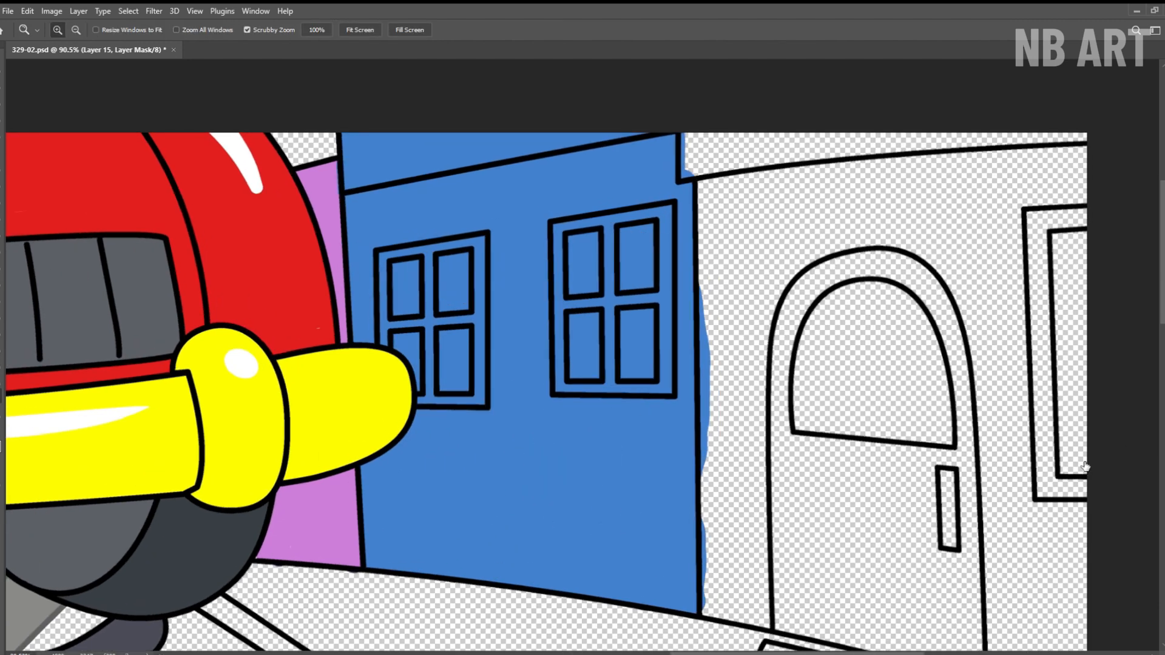
# Paint the blue house's two windows with light blue frames and purple panes.
pyautogui.moveTo(381, 270)
pyautogui.mouseDown()
pyautogui.moveTo(467, 257)
pyautogui.moveTo(394, 339)
pyautogui.moveTo(452, 286)
pyautogui.moveTo(576, 248)
pyautogui.moveTo(674, 311)
pyautogui.moveTo(585, 332)
pyautogui.mouseUp()
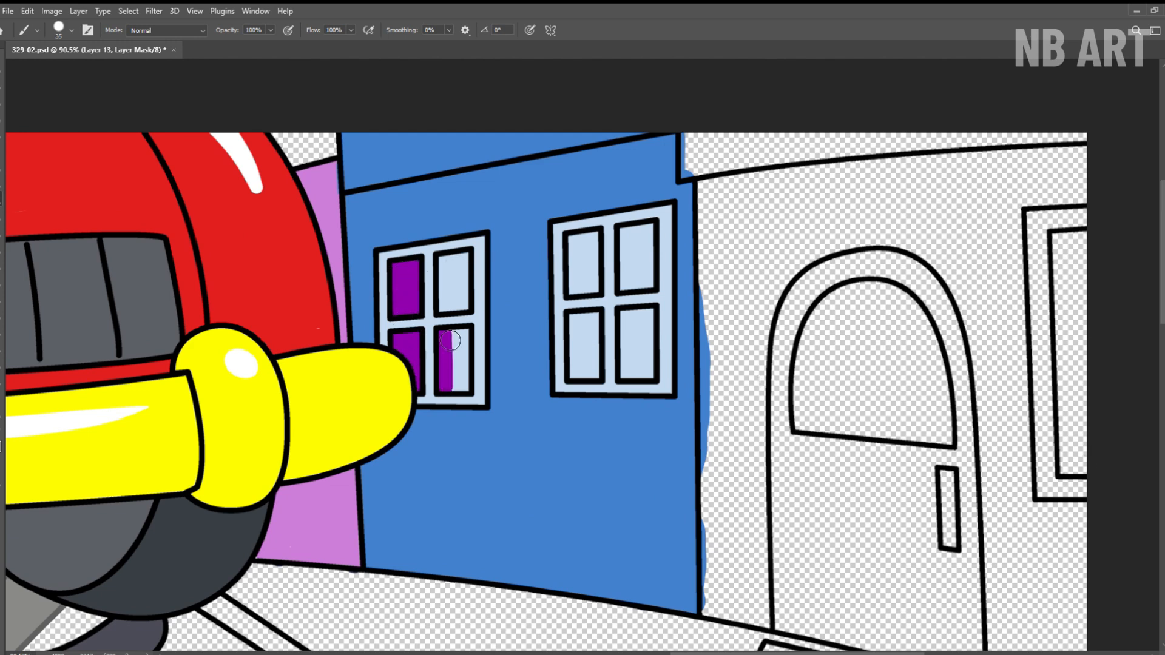
pyautogui.moveTo(466, 282)
pyautogui.mouseDown()
pyautogui.moveTo(634, 260)
pyautogui.moveTo(641, 351)
pyautogui.mouseUp()
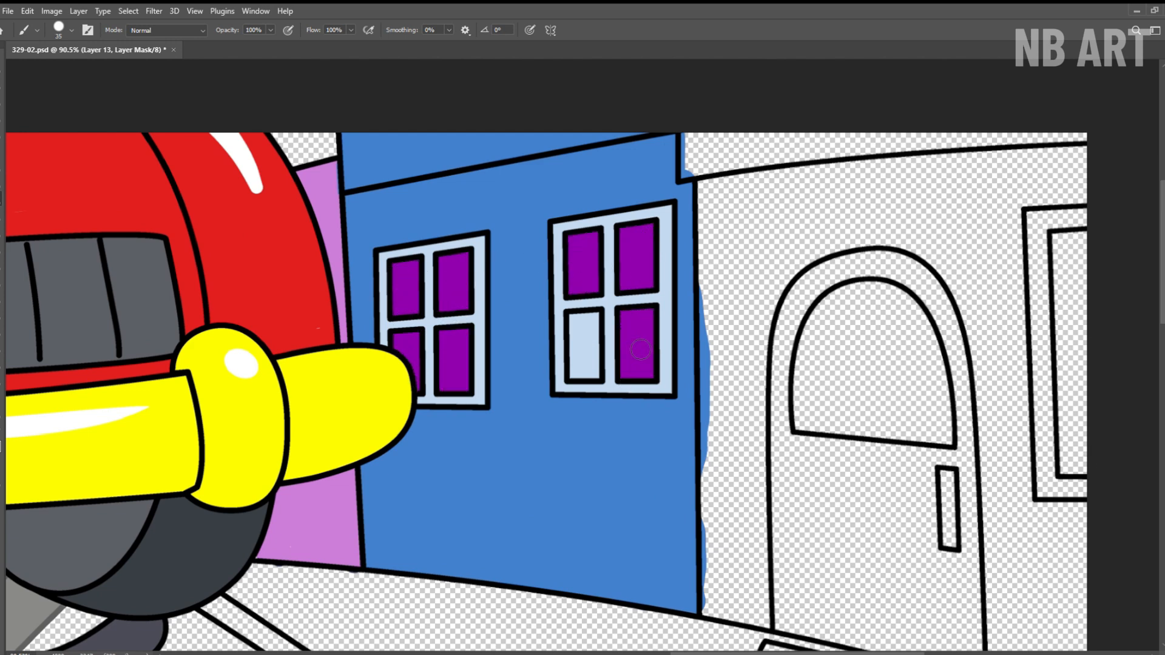
pyautogui.press('h')
pyautogui.click(183, 30)
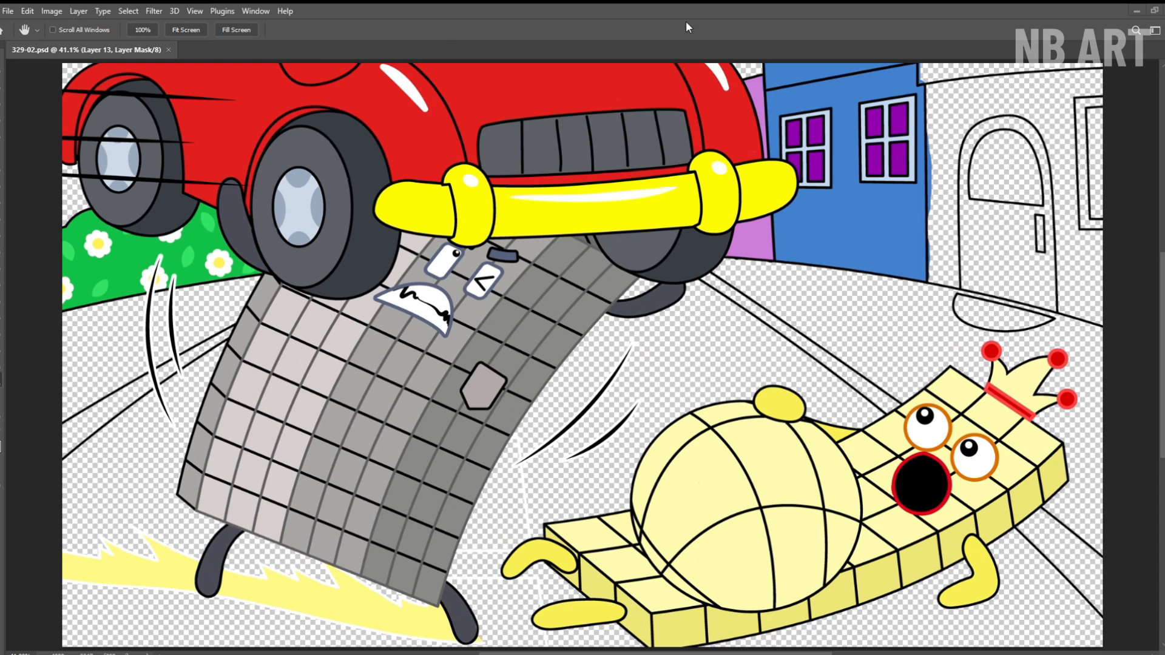
# Paint the wall of the house with the arched door medium green on Layer 14, up to its outlines.
pyautogui.press('b')
pyautogui.moveTo(939, 97)
pyautogui.mouseDown()
pyautogui.moveTo(959, 182)
pyautogui.moveTo(1025, 152)
pyautogui.moveTo(1077, 151)
pyautogui.mouseUp()
pyautogui.moveTo(953, 213)
pyautogui.mouseDown()
pyautogui.moveTo(952, 266)
pyautogui.moveTo(993, 193)
pyautogui.moveTo(1014, 213)
pyautogui.moveTo(1052, 201)
pyautogui.moveTo(1077, 221)
pyautogui.moveTo(1092, 261)
pyautogui.mouseUp()
pyautogui.press('z')
pyautogui.click(1071, 246)
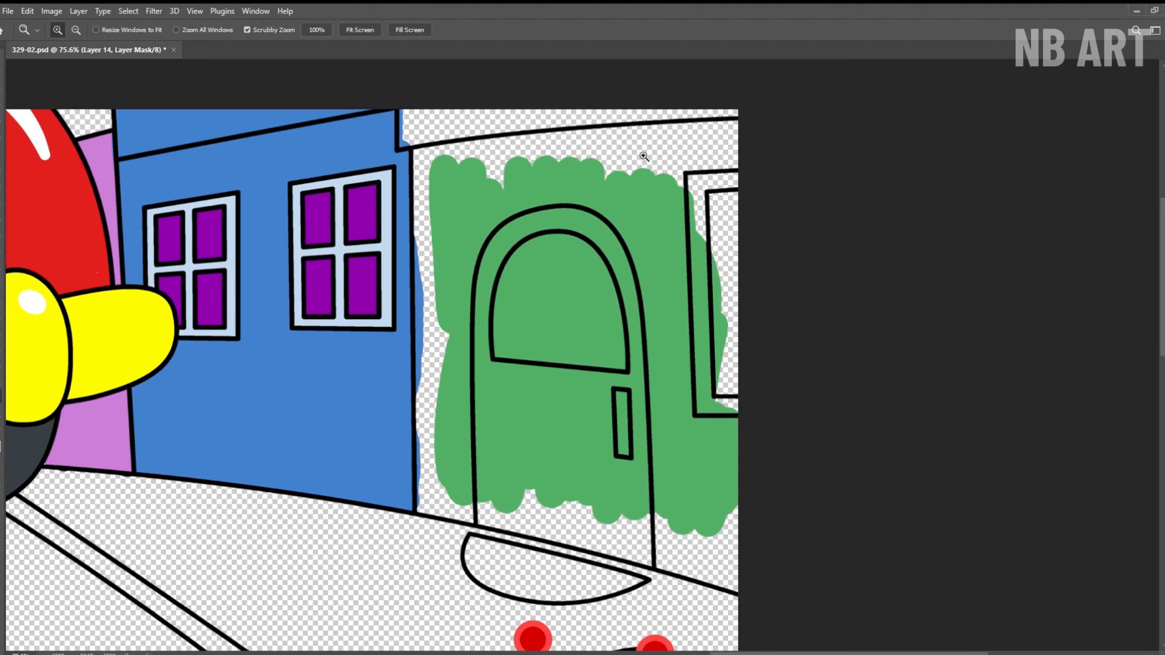
pyautogui.press('b')
pyautogui.moveTo(637, 143)
pyautogui.mouseDown()
pyautogui.moveTo(716, 169)
pyautogui.moveTo(732, 133)
pyautogui.mouseUp()
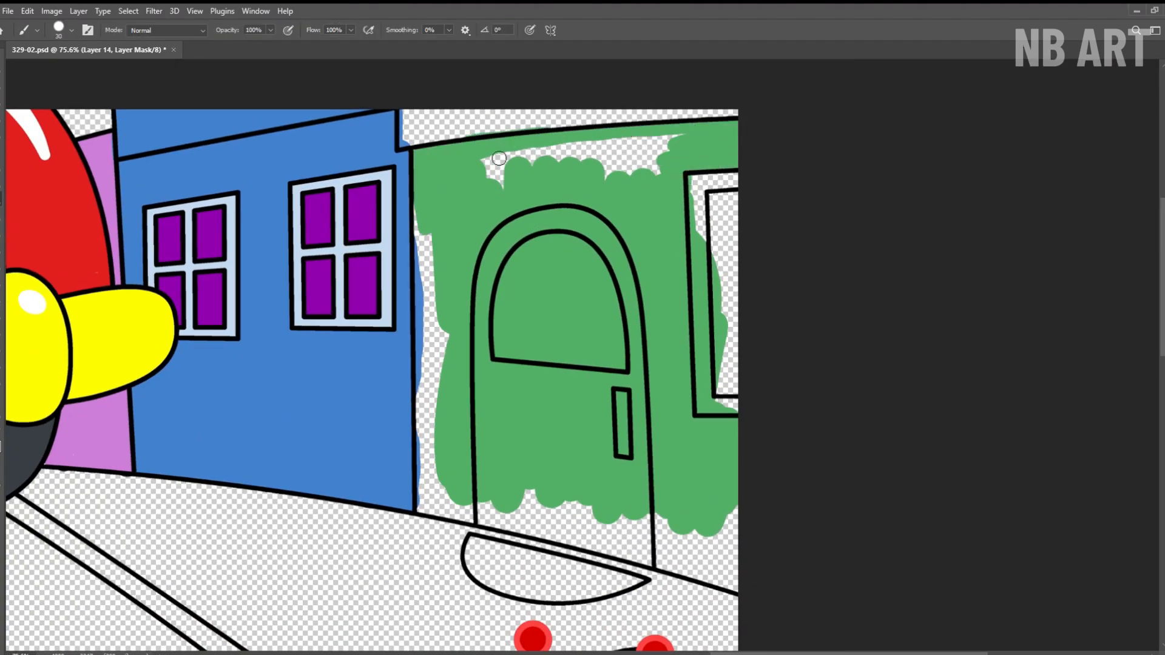
pyautogui.moveTo(499, 158)
pyautogui.mouseDown()
pyautogui.moveTo(540, 177)
pyautogui.moveTo(630, 164)
pyautogui.mouseUp()
pyautogui.moveTo(423, 302); pyautogui.dragTo(462, 456)
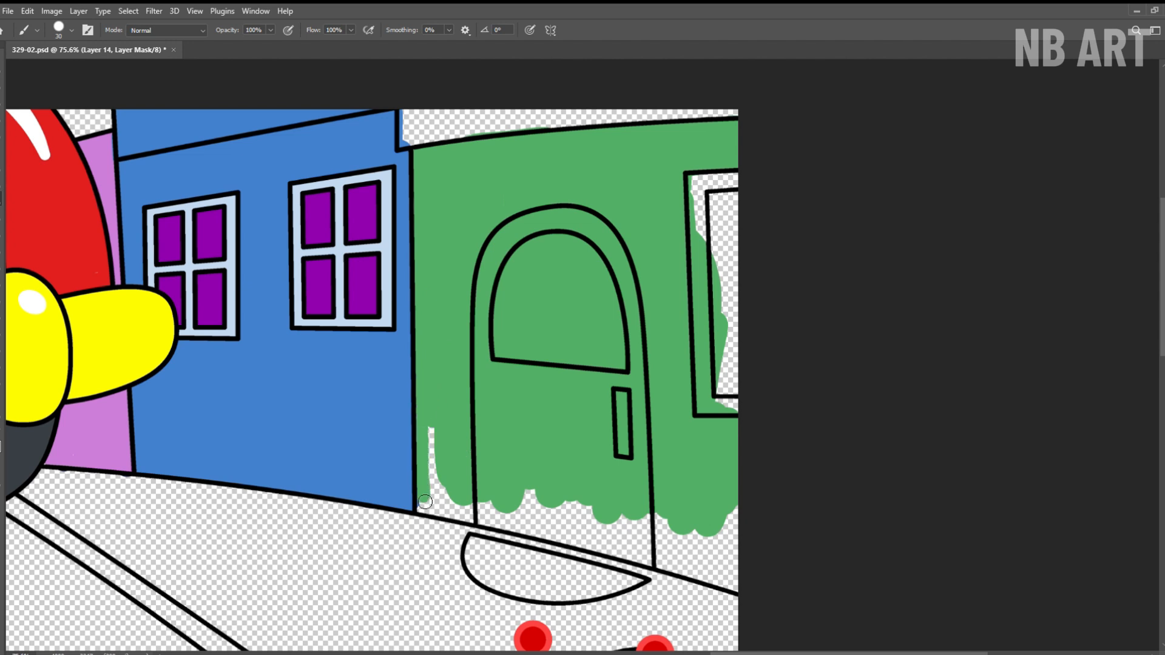
# Paint the strip above the green house's wall dark green.
pyautogui.press('z')
pyautogui.moveTo(704, 560)
pyautogui.mouseDown()
pyautogui.moveTo(672, 561)
pyautogui.moveTo(642, 528)
pyautogui.mouseUp()
pyautogui.press('b')
pyautogui.moveTo(396, 176)
pyautogui.mouseDown()
pyautogui.moveTo(474, 163)
pyautogui.moveTo(731, 156)
pyautogui.mouseUp()
# Fill the arched door and its frame with dark green on Layer 13.
pyautogui.press('z')
pyautogui.moveTo(606, 163); pyautogui.dragTo(593, 192)
pyautogui.moveTo(651, 352); pyautogui.dragTo(685, 347)
pyautogui.press('b')
pyautogui.moveTo(468, 185)
pyautogui.mouseDown()
pyautogui.moveTo(432, 221)
pyautogui.moveTo(423, 492)
pyautogui.mouseUp()
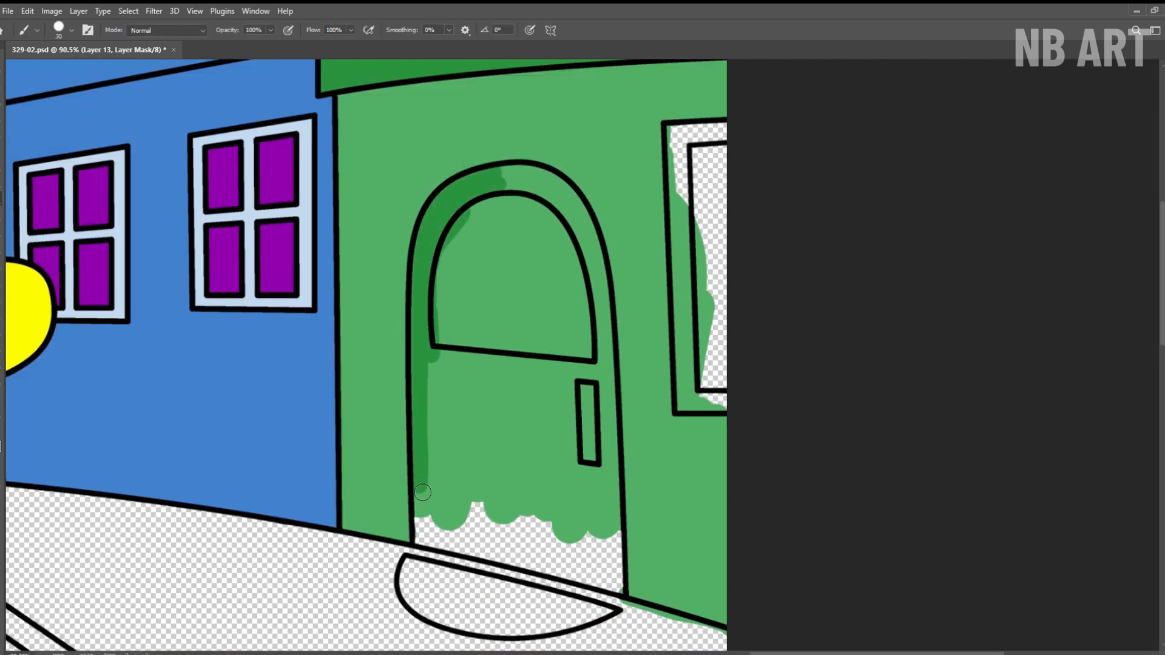
pyautogui.moveTo(618, 582); pyautogui.dragTo(606, 290)
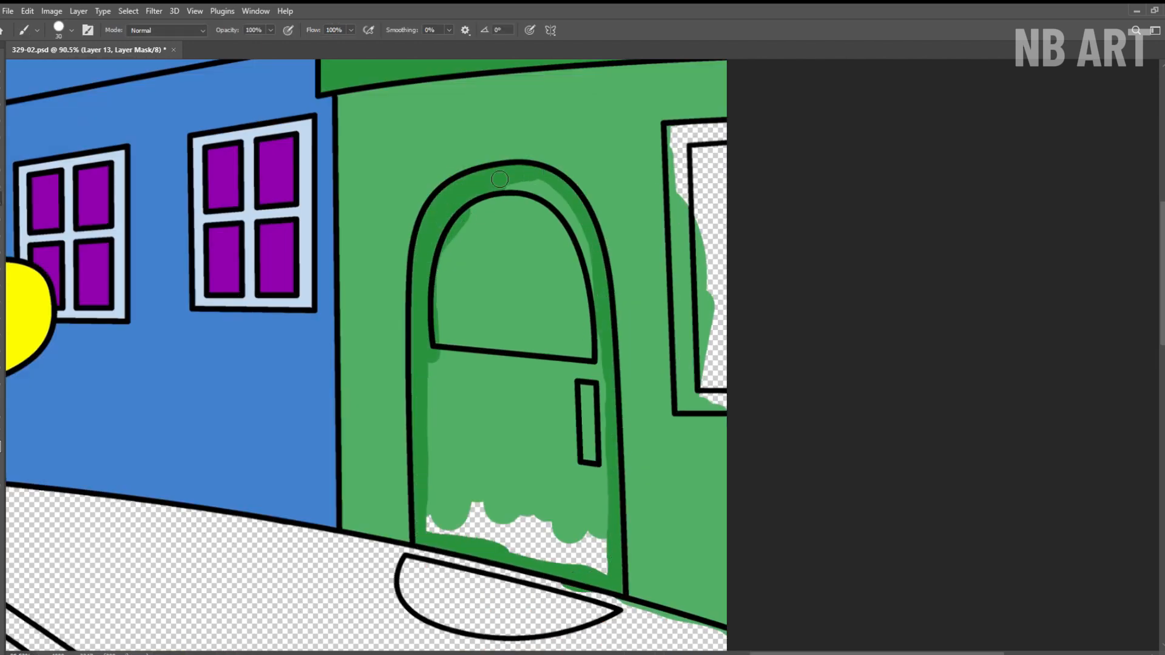
pyautogui.moveTo(500, 179)
pyautogui.mouseDown()
pyautogui.moveTo(597, 274)
pyautogui.moveTo(575, 369)
pyautogui.moveTo(534, 398)
pyautogui.moveTo(479, 359)
pyautogui.moveTo(440, 401)
pyautogui.moveTo(463, 490)
pyautogui.moveTo(517, 502)
pyautogui.moveTo(583, 458)
pyautogui.moveTo(607, 552)
pyautogui.moveTo(559, 567)
pyautogui.mouseUp()
pyautogui.moveTo(449, 506); pyautogui.dragTo(466, 534)
# Paint the door's arched glass, its handle and the neighbouring window's pane yellow-green on Layer 12.
pyautogui.moveTo(489, 419); pyautogui.dragTo(467, 418)
pyautogui.moveTo(513, 273); pyautogui.dragTo(539, 273)
pyautogui.hotkey('alt', '[')
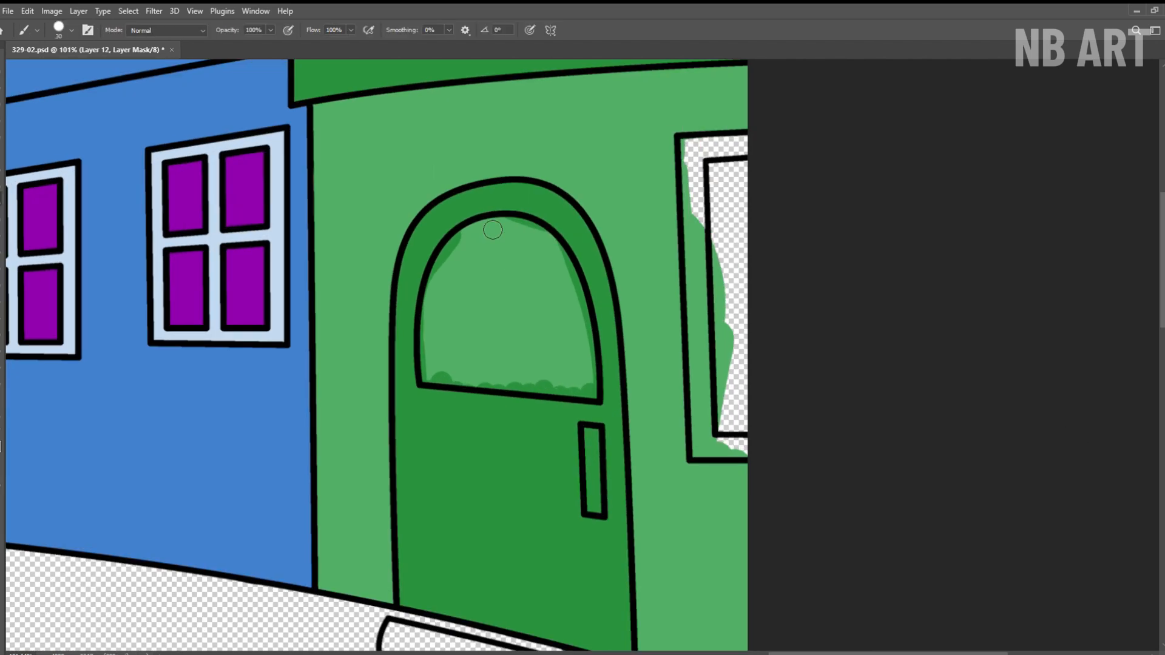
pyautogui.moveTo(494, 229)
pyautogui.mouseDown()
pyautogui.moveTo(429, 338)
pyautogui.moveTo(514, 387)
pyautogui.moveTo(597, 397)
pyautogui.moveTo(501, 228)
pyautogui.moveTo(480, 313)
pyautogui.moveTo(546, 319)
pyautogui.moveTo(580, 381)
pyautogui.moveTo(509, 255)
pyautogui.moveTo(464, 285)
pyautogui.mouseUp()
pyautogui.moveTo(593, 428); pyautogui.dragTo(596, 516)
pyautogui.moveTo(669, 245); pyautogui.dragTo(505, 266)
pyautogui.moveTo(555, 188)
pyautogui.mouseDown()
pyautogui.moveTo(567, 316)
pyautogui.moveTo(581, 335)
pyautogui.mouseUp()
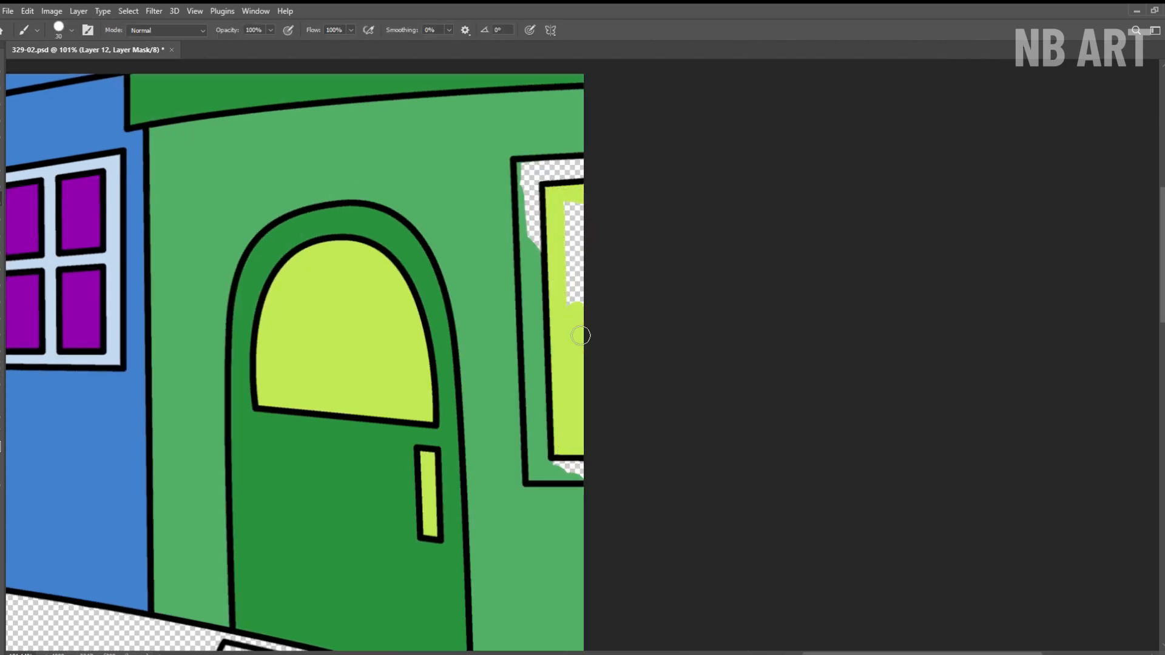
# Paint the frame of the green house's window dark green on Layer 13.
pyautogui.click(1081, 436)
pyautogui.moveTo(588, 176); pyautogui.dragTo(537, 264)
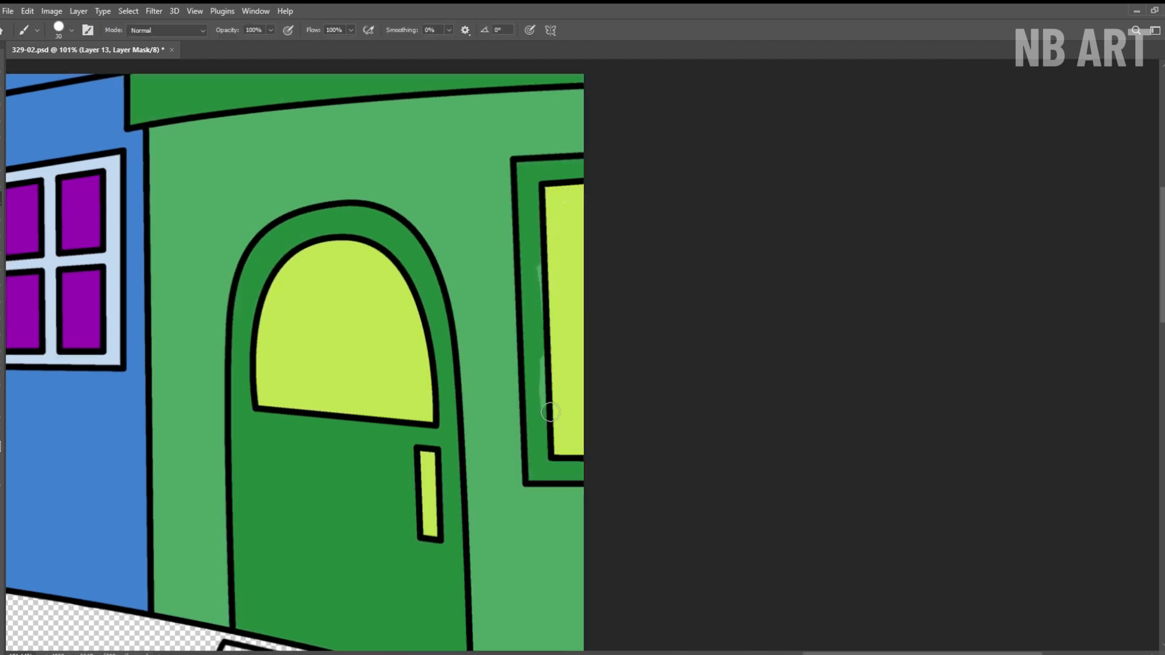
pyautogui.moveTo(551, 412); pyautogui.dragTo(539, 273)
# Fill the half-round doormat in front of the door with orange-brown on Layer 11 and save the drawing.
pyautogui.moveTo(442, 587); pyautogui.dragTo(577, 276)
pyautogui.moveTo(364, 346)
pyautogui.mouseDown()
pyautogui.moveTo(523, 380)
pyautogui.moveTo(402, 402)
pyautogui.moveTo(438, 388)
pyautogui.moveTo(507, 398)
pyautogui.mouseUp()
pyautogui.moveTo(582, 365); pyautogui.dragTo(528, 366)
pyautogui.press('h')
pyautogui.click(188, 27)
pyautogui.hotkey('ctrl', 's')
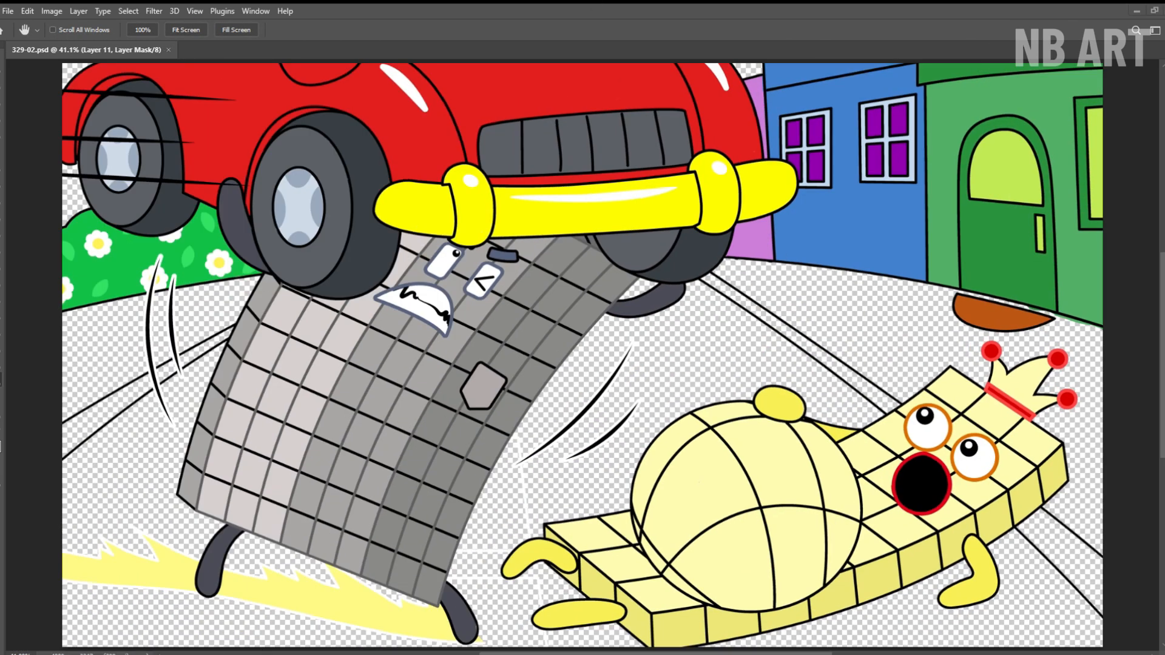
# Paint the sidewalk below the flowery bush tan on Layer 12, using a smaller brush along its edge.
pyautogui.hotkey('alt', ']')
pyautogui.press('b')
pyautogui.moveTo(72, 401)
pyautogui.mouseDown()
pyautogui.moveTo(111, 327)
pyautogui.moveTo(174, 323)
pyautogui.moveTo(274, 256)
pyautogui.mouseUp()
pyautogui.press('z')
pyautogui.press('b')
pyautogui.press('[')
pyautogui.press('[')
pyautogui.press('[')
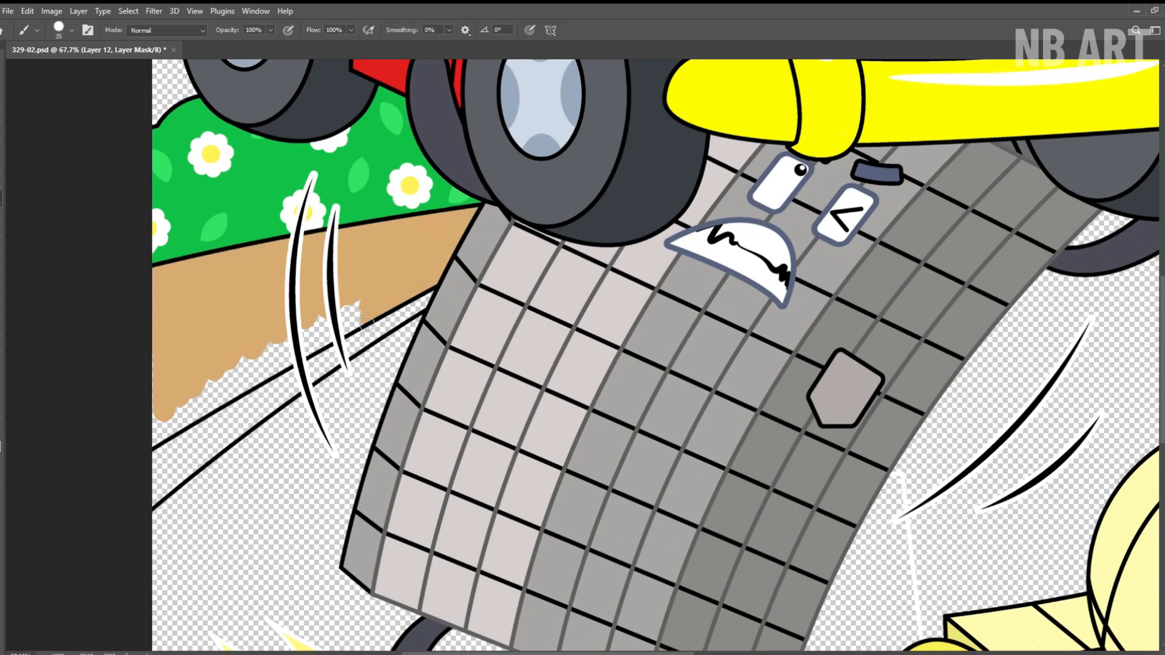
pyautogui.moveTo(264, 367); pyautogui.dragTo(355, 310)
# Paint the curb strip along the bush-side sidewalk brown on Layer 11.
pyautogui.press('z')
pyautogui.moveTo(357, 316); pyautogui.dragTo(352, 315)
pyautogui.moveTo(218, 367); pyautogui.dragTo(228, 367)
pyautogui.hotkey('alt', '[')
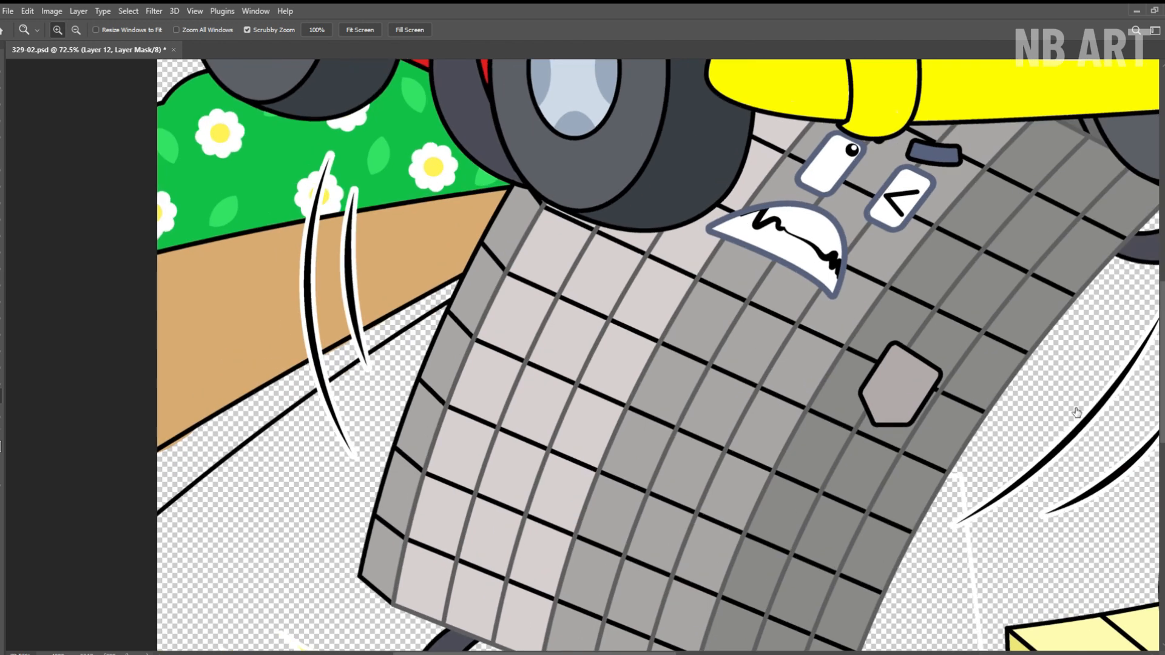
pyautogui.press('b')
pyautogui.moveTo(455, 288)
pyautogui.mouseDown()
pyautogui.moveTo(290, 387)
pyautogui.moveTo(201, 477)
pyautogui.moveTo(443, 307)
pyautogui.mouseUp()
pyautogui.moveTo(271, 427); pyautogui.dragTo(171, 475)
# Paint the curb on the houses' side brown, from the car's wheel past the yellow character to the canvas edge.
pyautogui.press('z')
pyautogui.moveTo(240, 357); pyautogui.dragTo(190, 351)
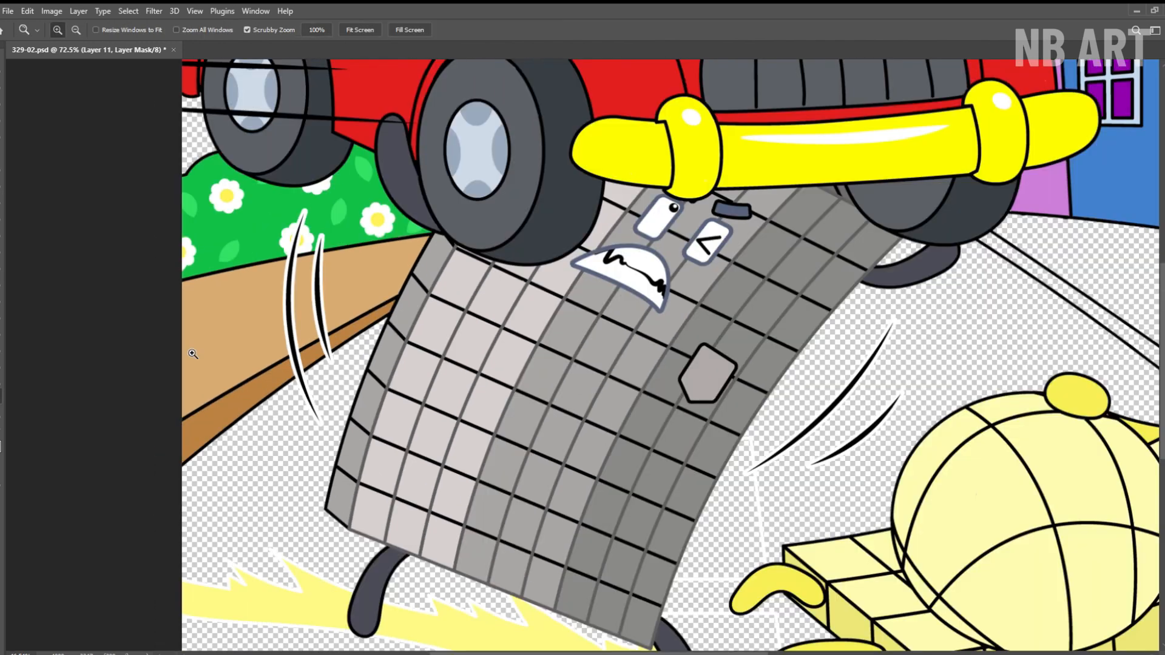
pyautogui.moveTo(897, 273)
pyautogui.mouseDown()
pyautogui.moveTo(479, 266)
pyautogui.moveTo(523, 266)
pyautogui.mouseUp()
pyautogui.press('b')
pyautogui.moveTo(357, 254); pyautogui.dragTo(407, 292)
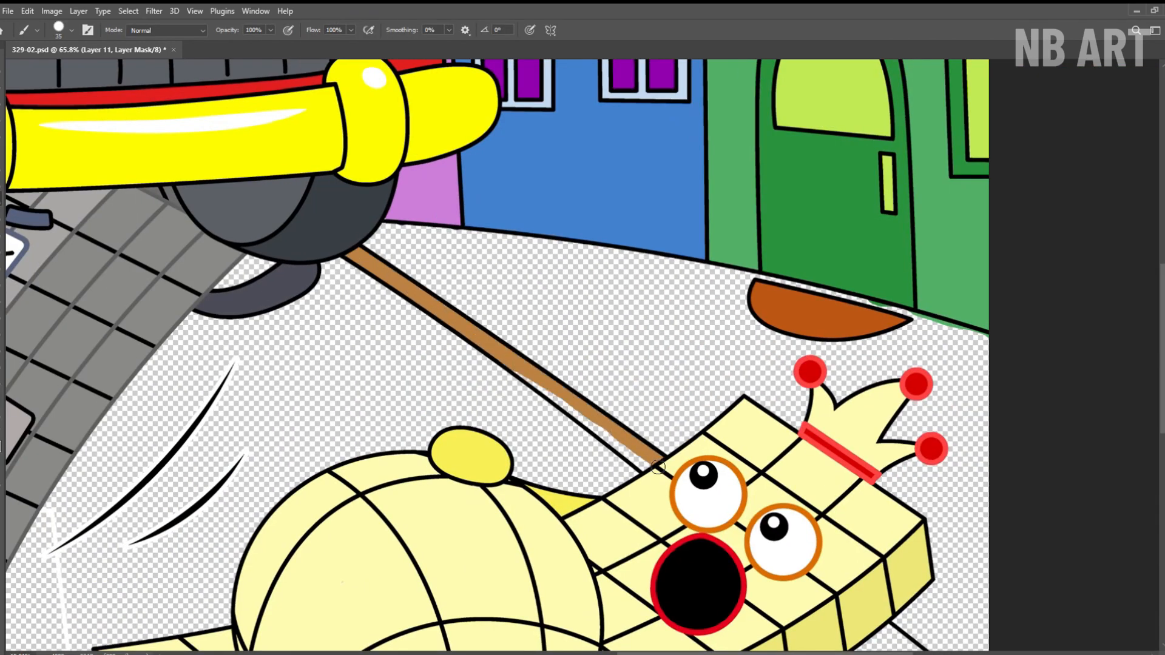
pyautogui.press('space')
pyautogui.moveTo(658, 466); pyautogui.dragTo(399, 237)
pyautogui.moveTo(639, 432); pyautogui.dragTo(618, 444)
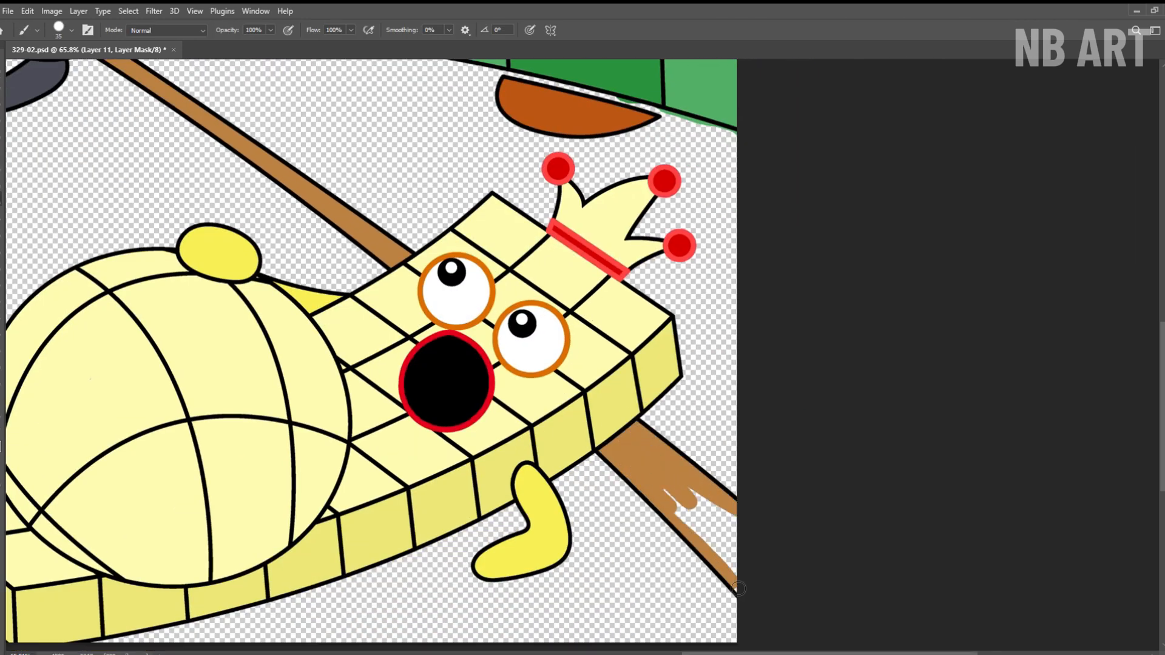
pyautogui.moveTo(738, 588); pyautogui.dragTo(719, 519)
# Fill the sidewalk in front of the houses with tan on Layer 12 using a larger brush, and save the drawing.
pyautogui.press('space')
pyautogui.moveTo(683, 228); pyautogui.dragTo(616, 300)
pyautogui.hotkey('alt', ']')
pyautogui.press(']')
pyautogui.press(']')
pyautogui.press(']')
pyautogui.press(']')
pyautogui.moveTo(584, 482)
pyautogui.mouseDown()
pyautogui.moveTo(684, 559)
pyautogui.moveTo(611, 455)
pyautogui.moveTo(690, 234)
pyautogui.moveTo(783, 313)
pyautogui.moveTo(382, 209)
pyautogui.moveTo(242, 241)
pyautogui.moveTo(525, 366)
pyautogui.moveTo(697, 293)
pyautogui.moveTo(577, 327)
pyautogui.moveTo(464, 244)
pyautogui.moveTo(346, 202)
pyautogui.moveTo(220, 212)
pyautogui.mouseUp()
pyautogui.press('space')
pyautogui.press('space')
pyautogui.moveTo(439, 244); pyautogui.dragTo(583, 316)
pyautogui.click(188, 30)
pyautogui.hotkey('ctrl', 's')
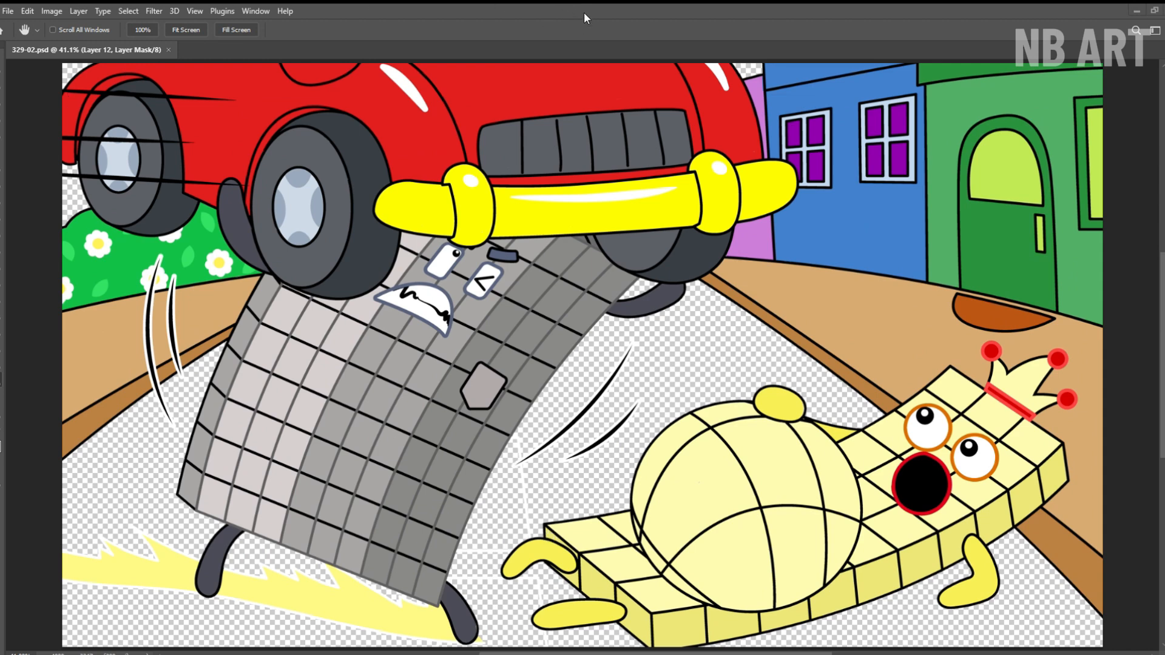
# Paint the sky patches beside the car cyan and the whole road around both characters dark navy blue.
pyautogui.moveTo(67, 200); pyautogui.dragTo(66, 89)
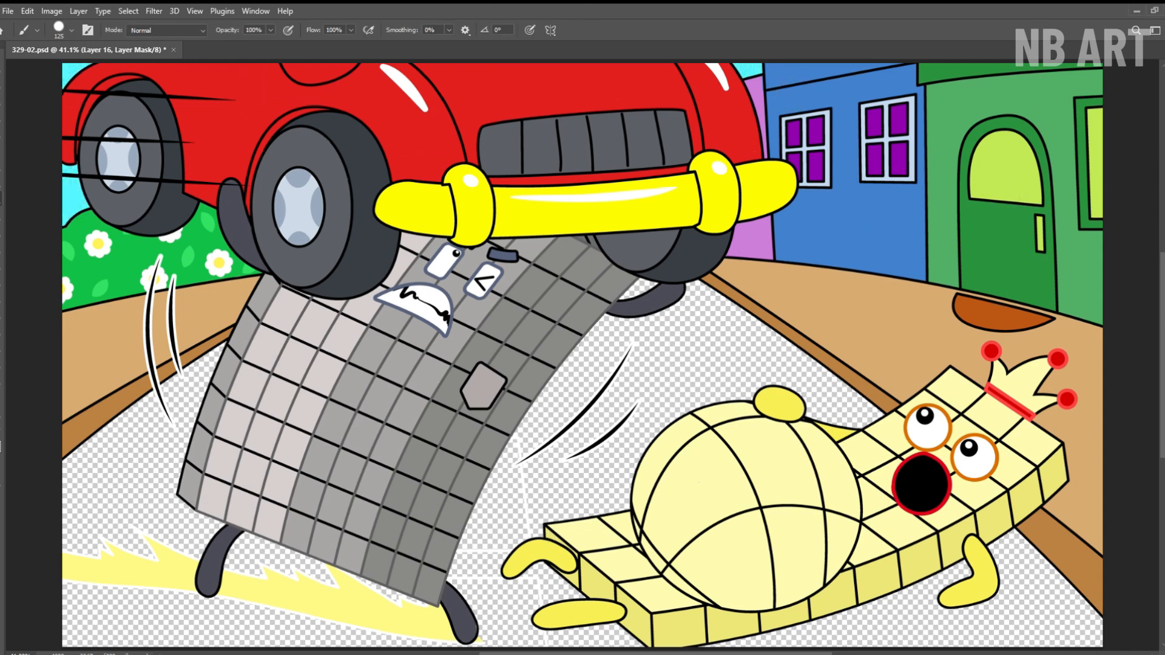
pyautogui.moveTo(200, 358)
pyautogui.mouseDown()
pyautogui.moveTo(91, 498)
pyautogui.moveTo(334, 600)
pyautogui.moveTo(274, 633)
pyautogui.moveTo(546, 607)
pyautogui.moveTo(521, 425)
pyautogui.moveTo(722, 330)
pyautogui.moveTo(650, 512)
pyautogui.moveTo(1003, 529)
pyautogui.mouseUp()
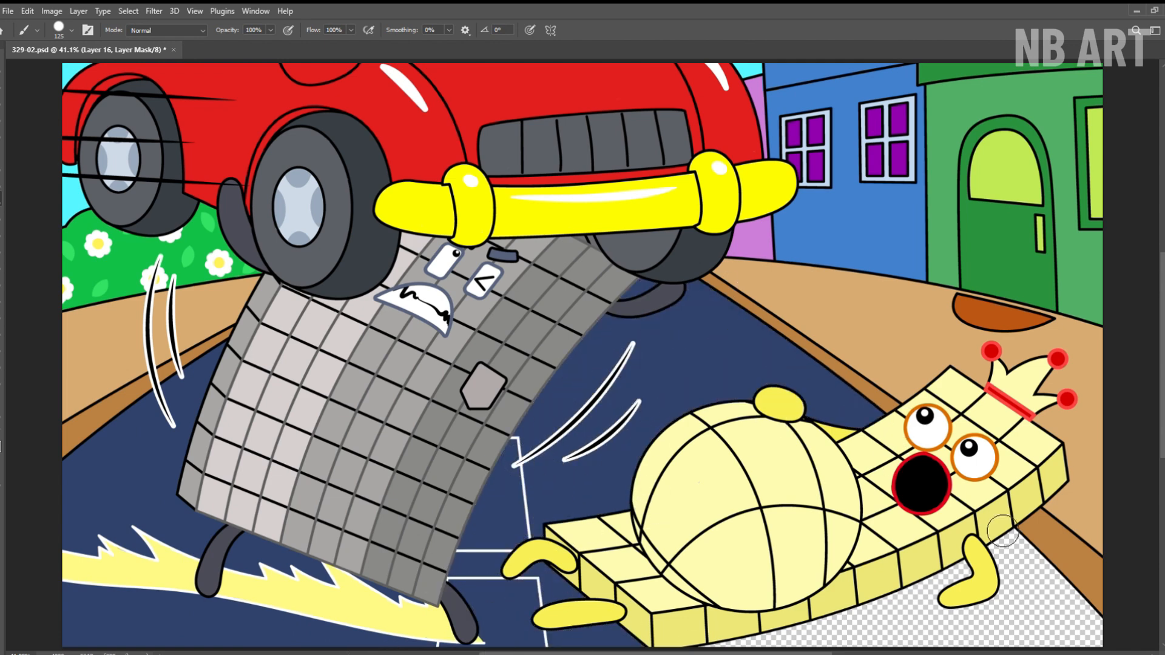
pyautogui.moveTo(845, 602)
pyautogui.mouseDown()
pyautogui.moveTo(1031, 606)
pyautogui.moveTo(1092, 631)
pyautogui.mouseUp()
# Fill the outlined road markings between the two characters with white and save the drawing.
pyautogui.moveTo(522, 499); pyautogui.dragTo(583, 499)
pyautogui.moveTo(583, 499); pyautogui.dragTo(614, 384)
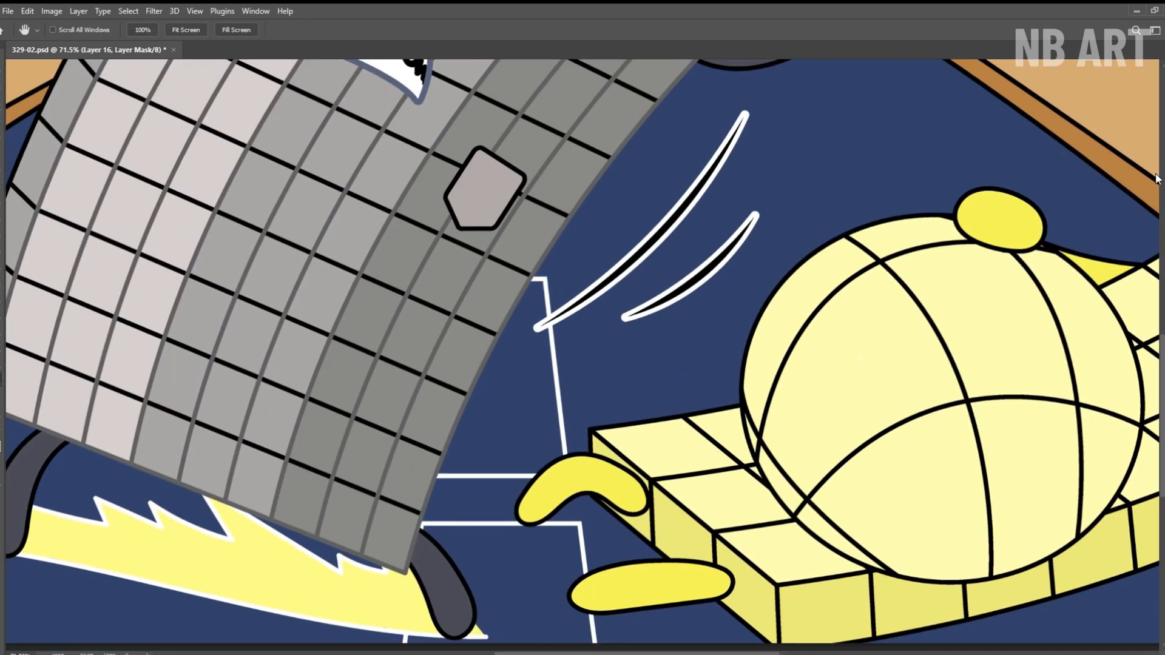
pyautogui.moveTo(544, 289)
pyautogui.mouseDown()
pyautogui.moveTo(475, 462)
pyautogui.moveTo(541, 448)
pyautogui.moveTo(443, 528)
pyautogui.moveTo(595, 637)
pyautogui.moveTo(474, 565)
pyautogui.moveTo(431, 643)
pyautogui.mouseUp()
pyautogui.hotkey('ctrl', '0')
pyautogui.hotkey('ctrl', 's')
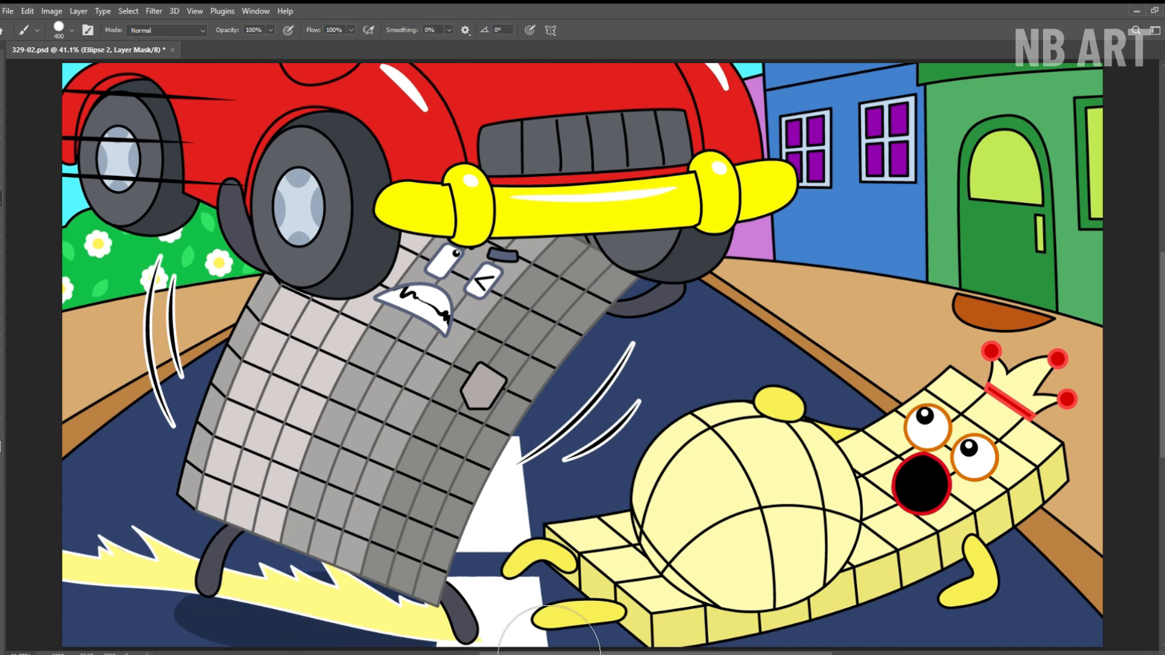